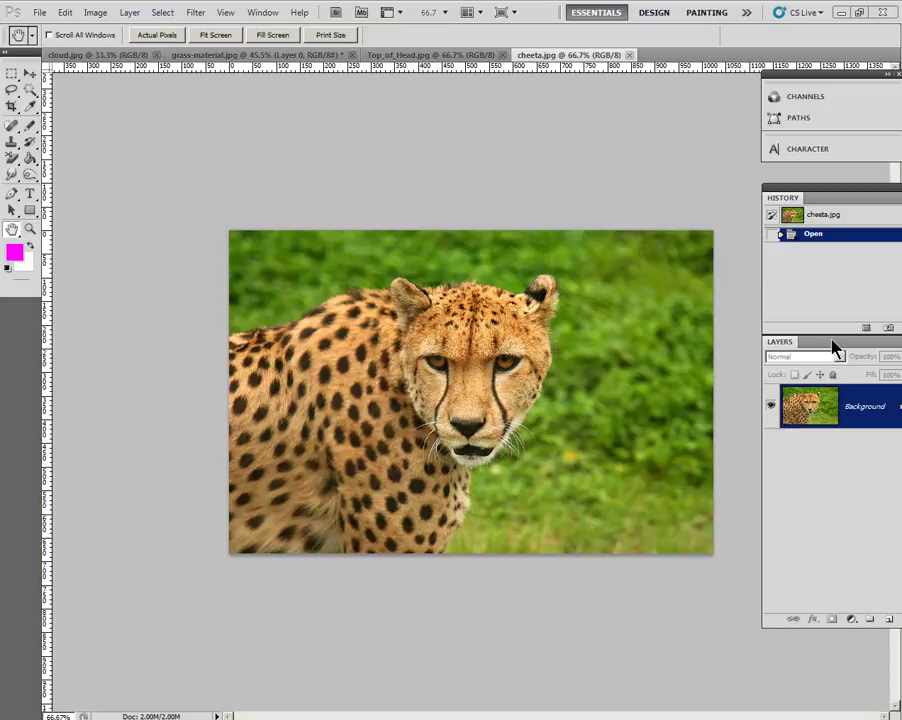
Float the History and Layers panels beside the photo and choose Duplicate Layer for the Background.
drag(835, 346, 791, 354)
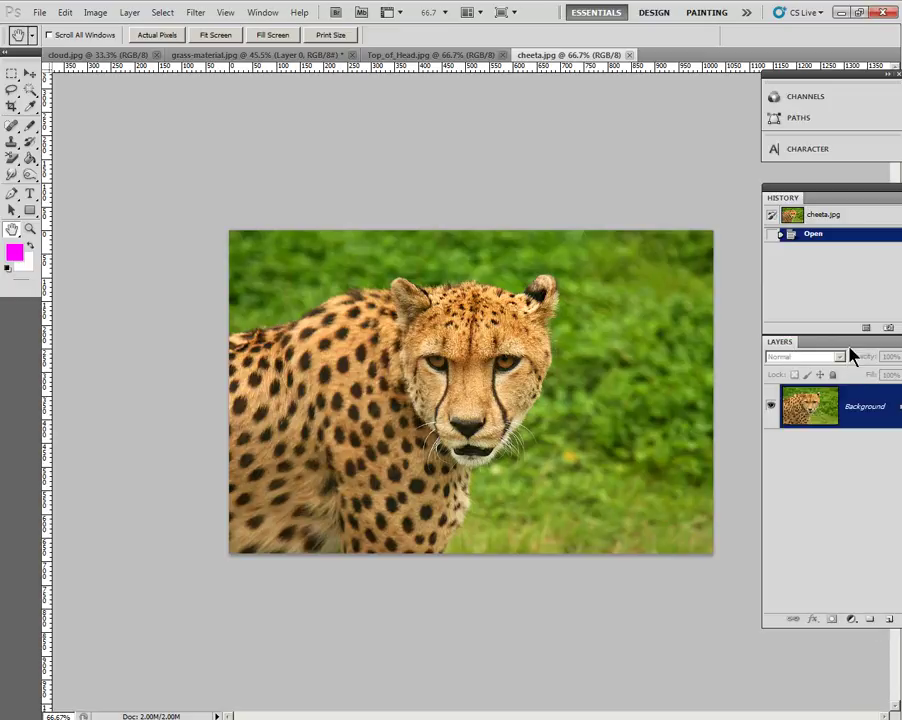
drag(815, 189, 761, 190)
click(866, 340)
click(826, 368)
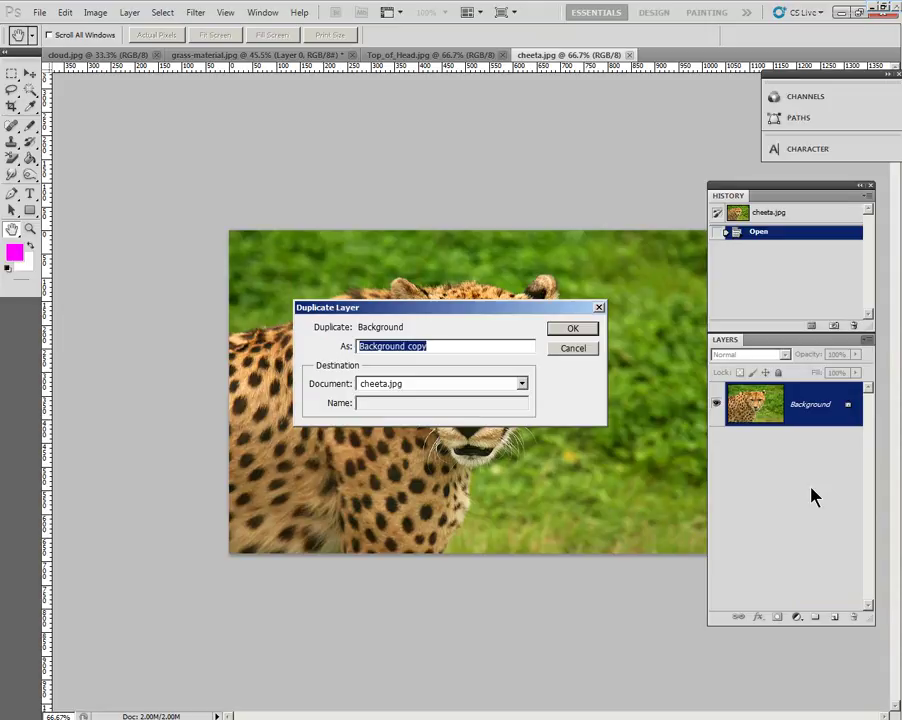
Name the duplicated Background layer 'cheeta' and confirm it.
text(cheeta)
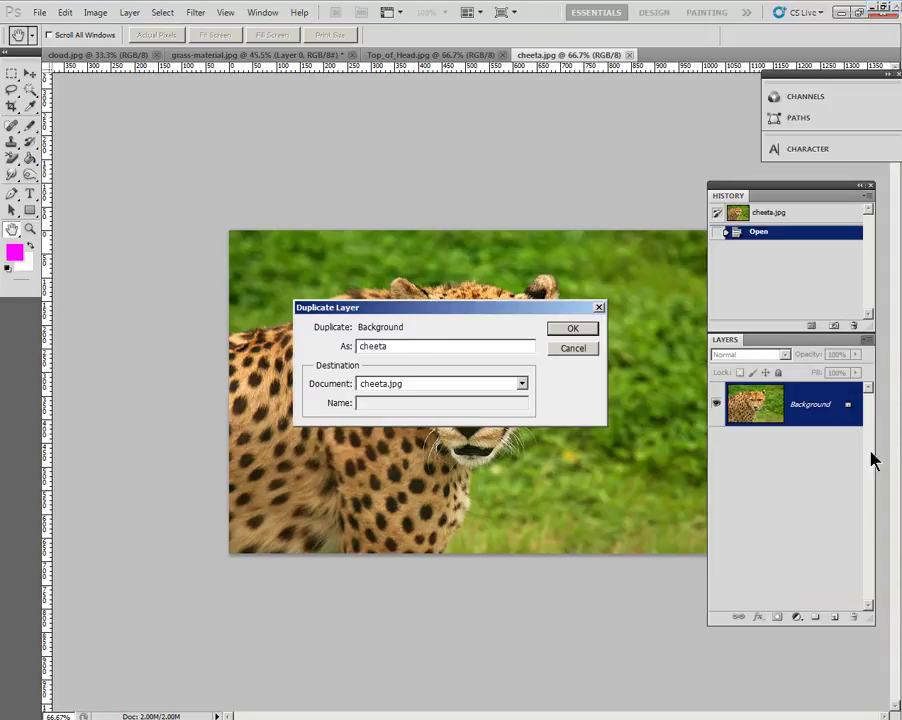
click(566, 331)
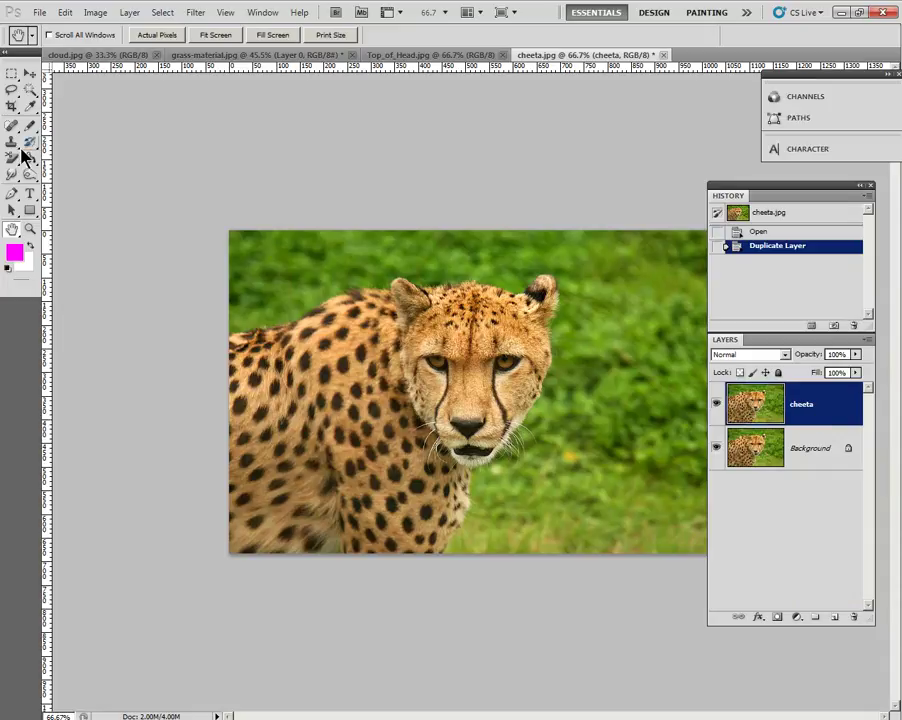
Select the plain Eraser Tool and float the expanded Layers panel to the right of the photo.
click(14, 160)
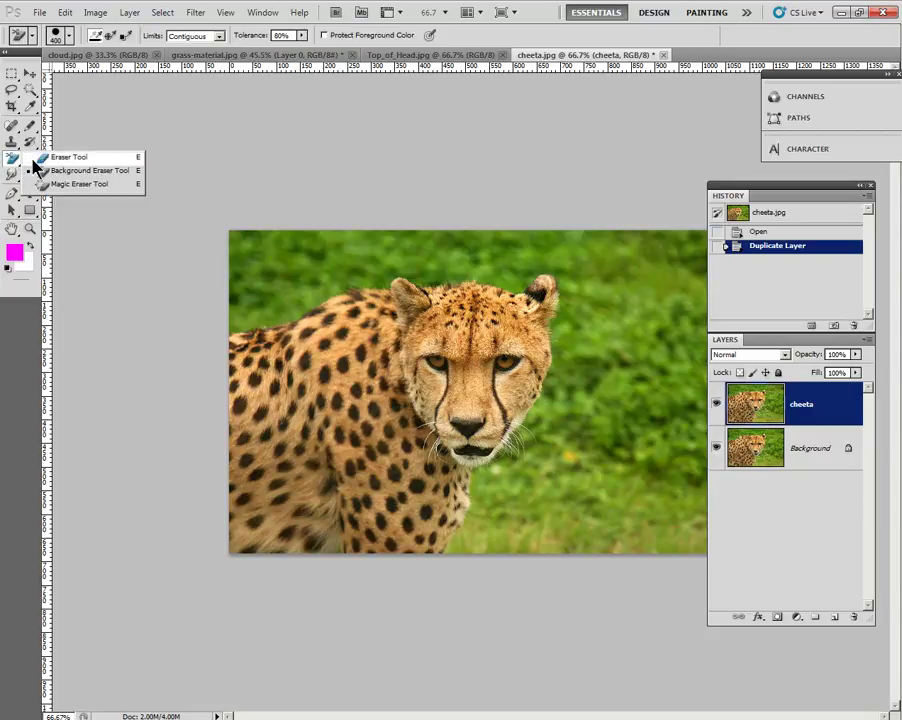
click(54, 160)
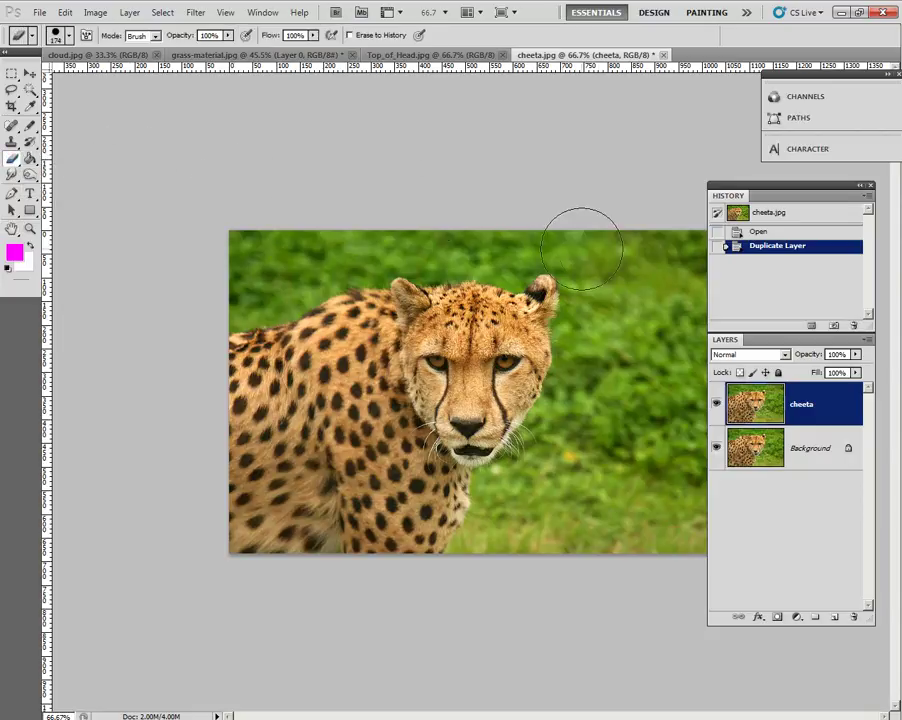
mouse_move(787, 192)
mouse_down()
mouse_move(817, 188)
mouse_move(798, 186)
mouse_up()
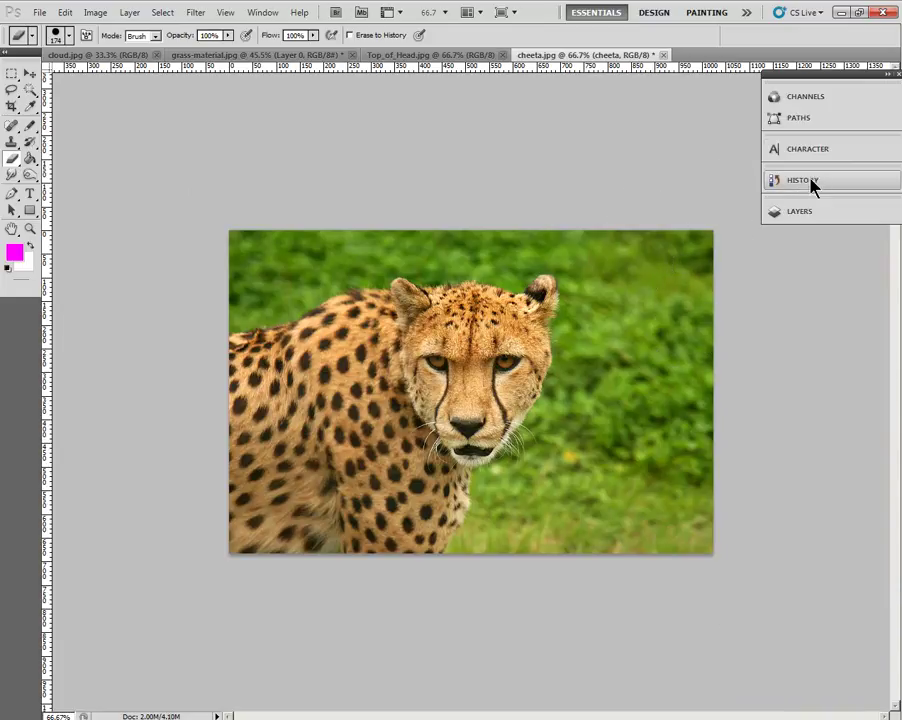
click(810, 211)
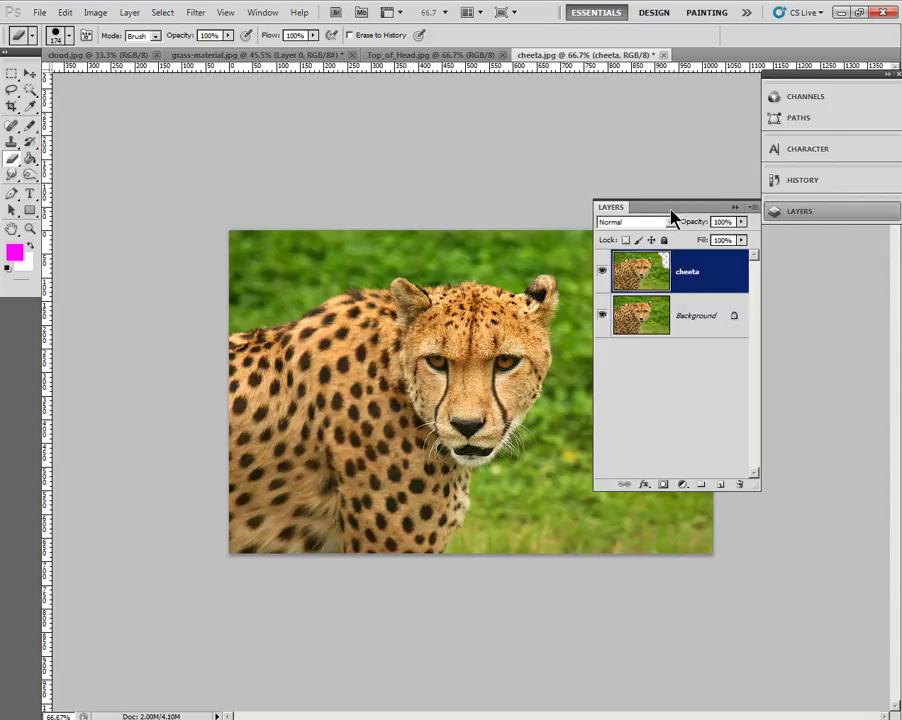
drag(670, 211, 810, 292)
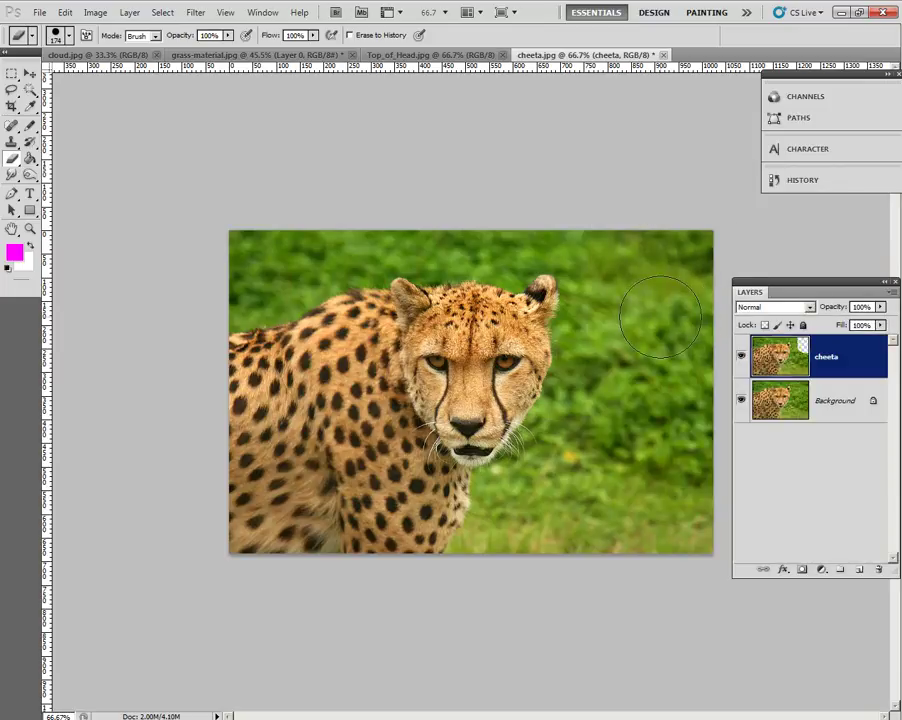
Hide the Background layer and erase the grass at the photo's right side on the cheeta layer.
click(741, 401)
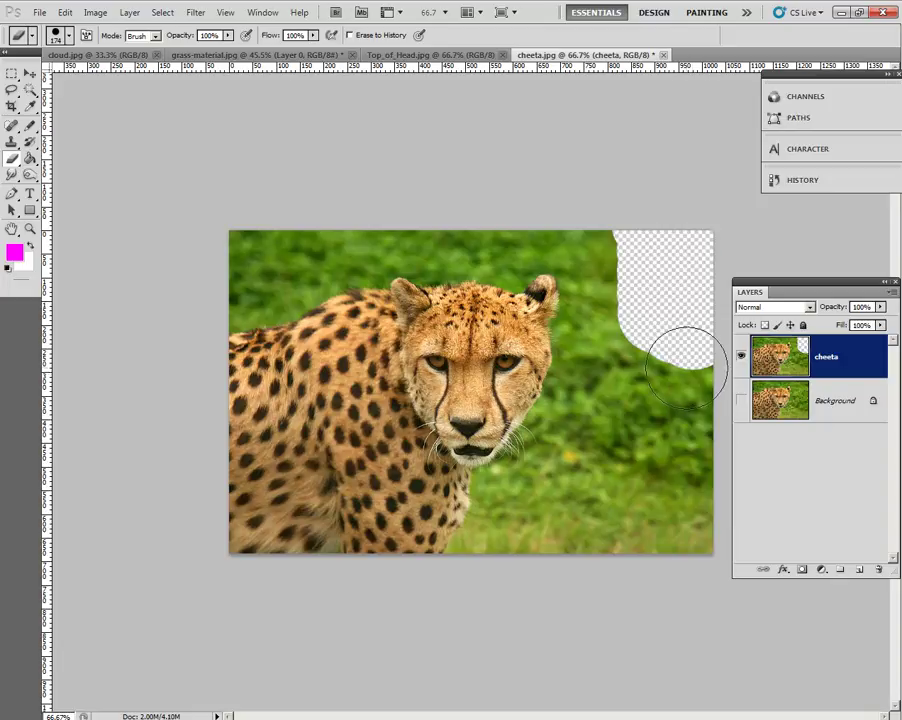
mouse_move(658, 344)
mouse_down()
mouse_move(684, 541)
mouse_move(676, 450)
mouse_move(650, 372)
mouse_move(607, 470)
mouse_move(529, 540)
mouse_move(635, 515)
mouse_move(638, 369)
mouse_move(609, 237)
mouse_move(537, 212)
mouse_move(465, 229)
mouse_move(355, 210)
mouse_move(214, 266)
mouse_move(235, 281)
mouse_move(377, 230)
mouse_move(510, 215)
mouse_move(562, 221)
mouse_move(592, 238)
mouse_move(606, 273)
mouse_move(609, 386)
mouse_move(615, 482)
mouse_up()
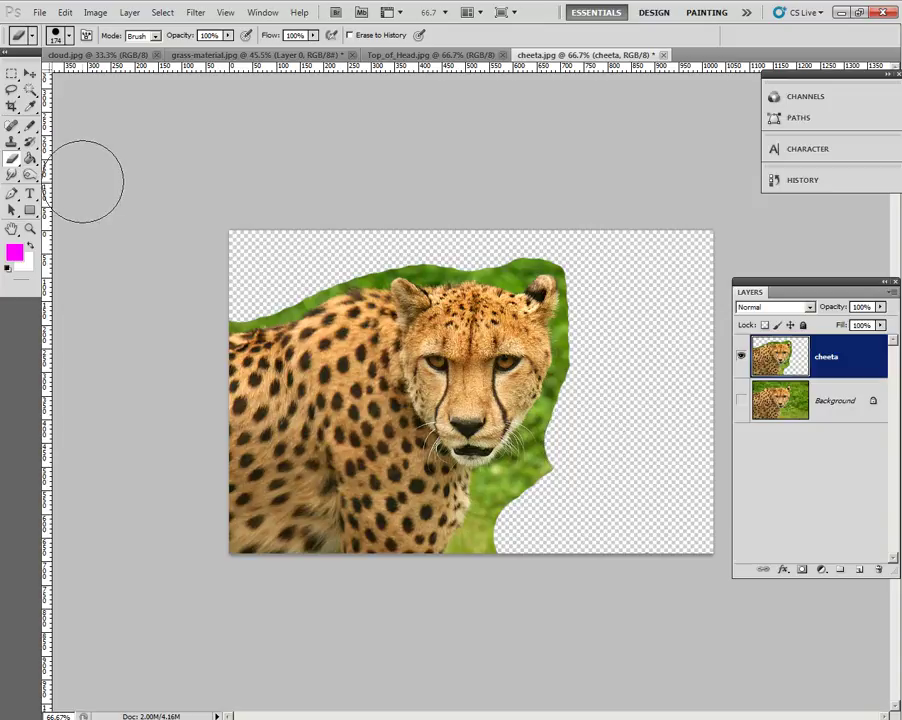
Switch to the Background Eraser with a 175-pixel brush, zoom in, and undo a trial erase on the cheek.
click(14, 165)
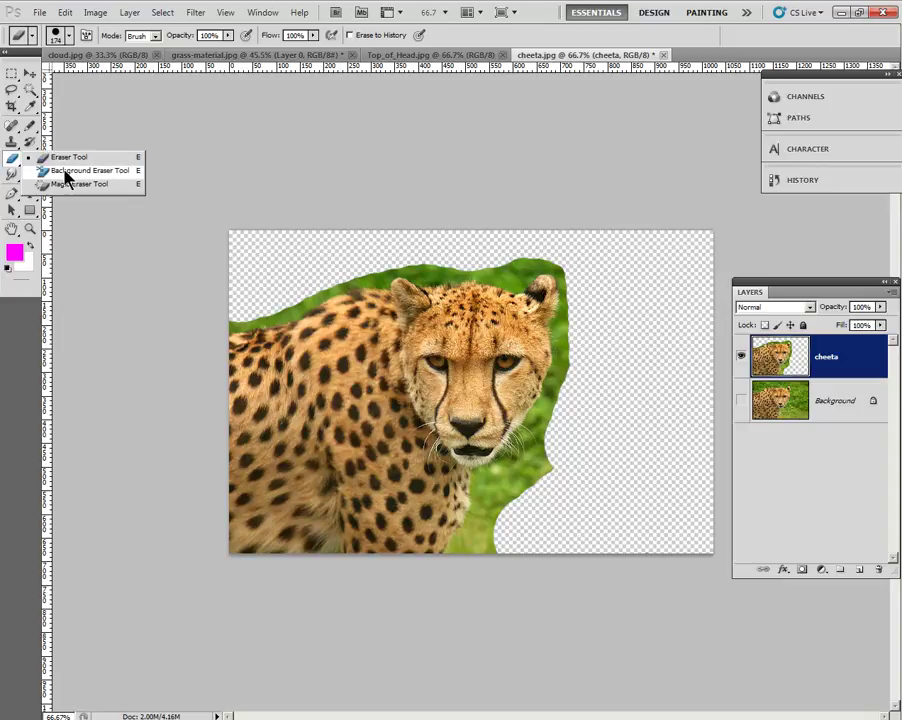
click(65, 173)
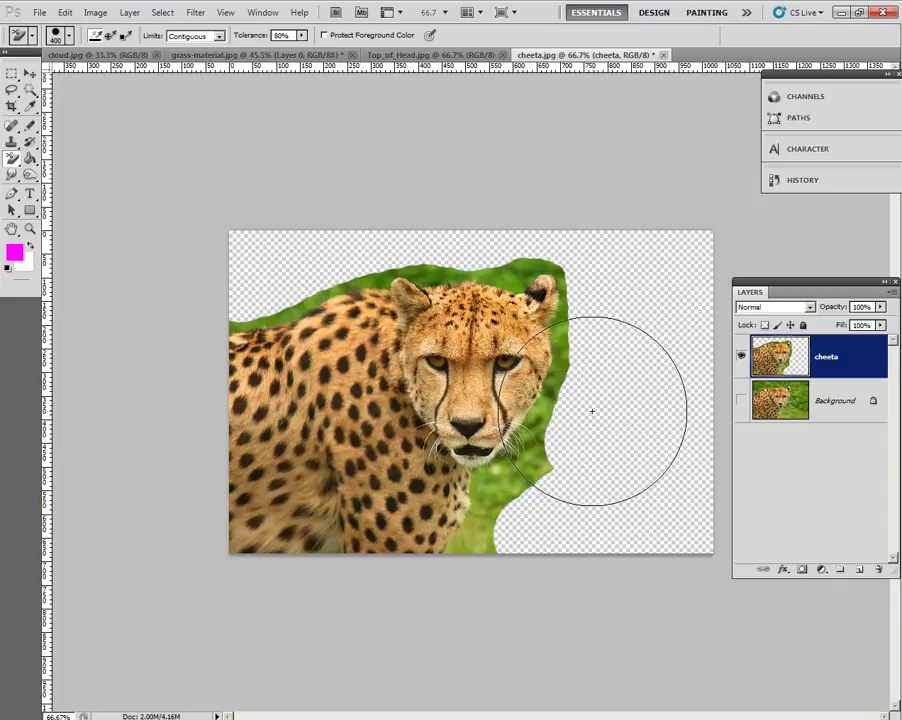
key(bracketleft)
key(bracketleft)
key(bracketleft)
key(bracketleft)
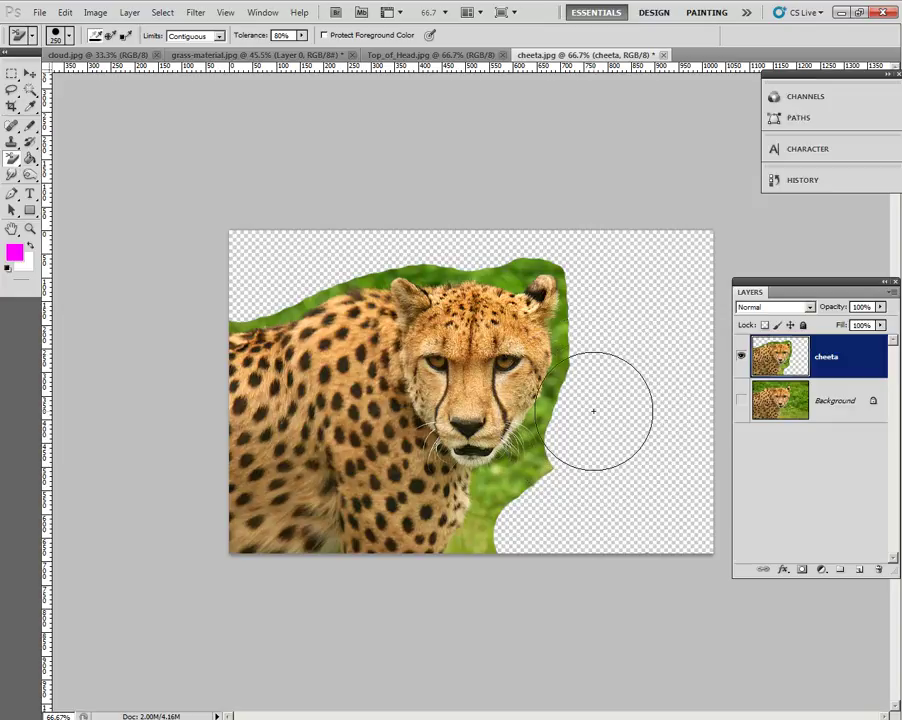
scroll(593, 410, up, 4)
scroll(604, 407, up, 3)
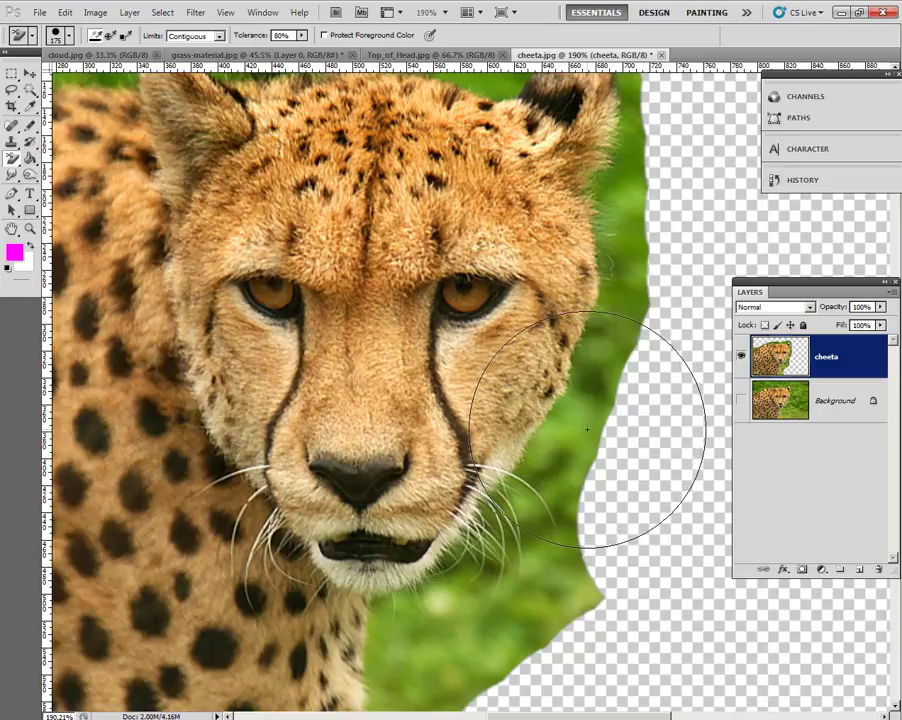
click(587, 429)
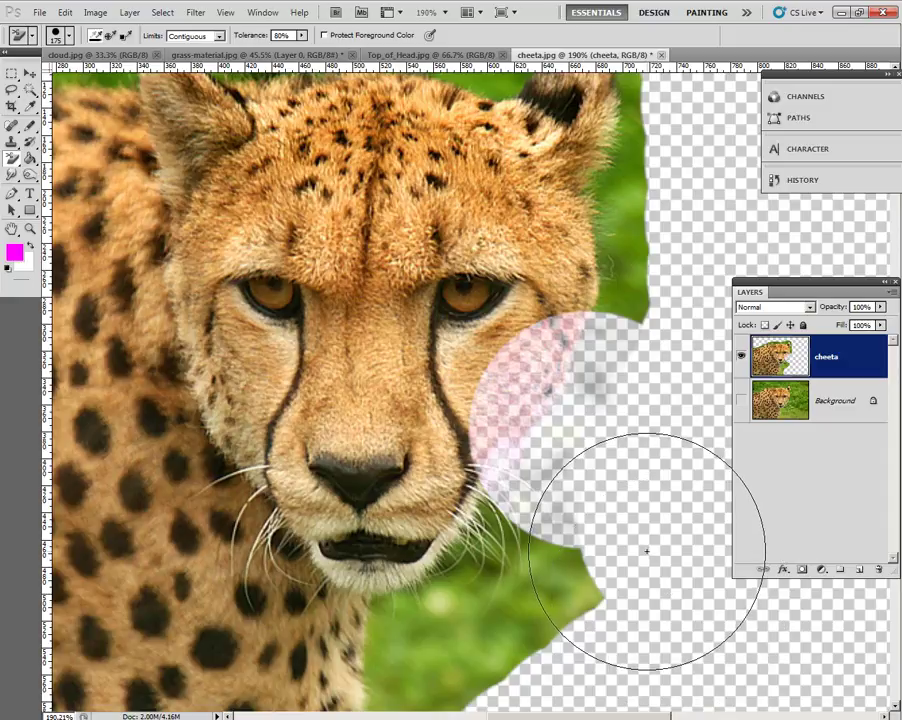
key(ctrl+z)
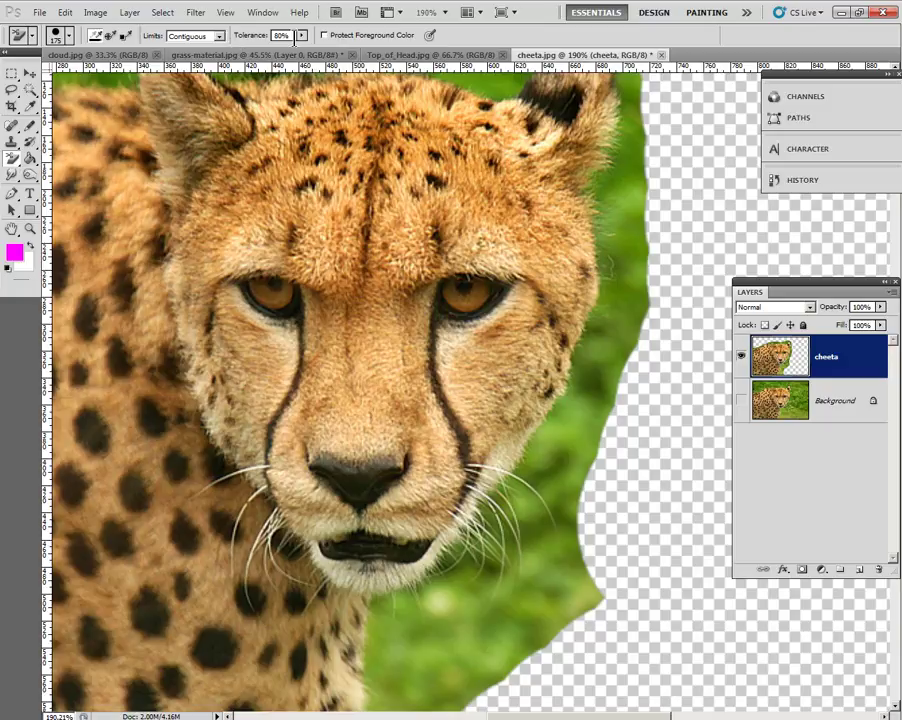
Set tolerance to 20% and the brush to 100, then erase the green fringe along the cheek edge.
click(288, 36)
text(2)
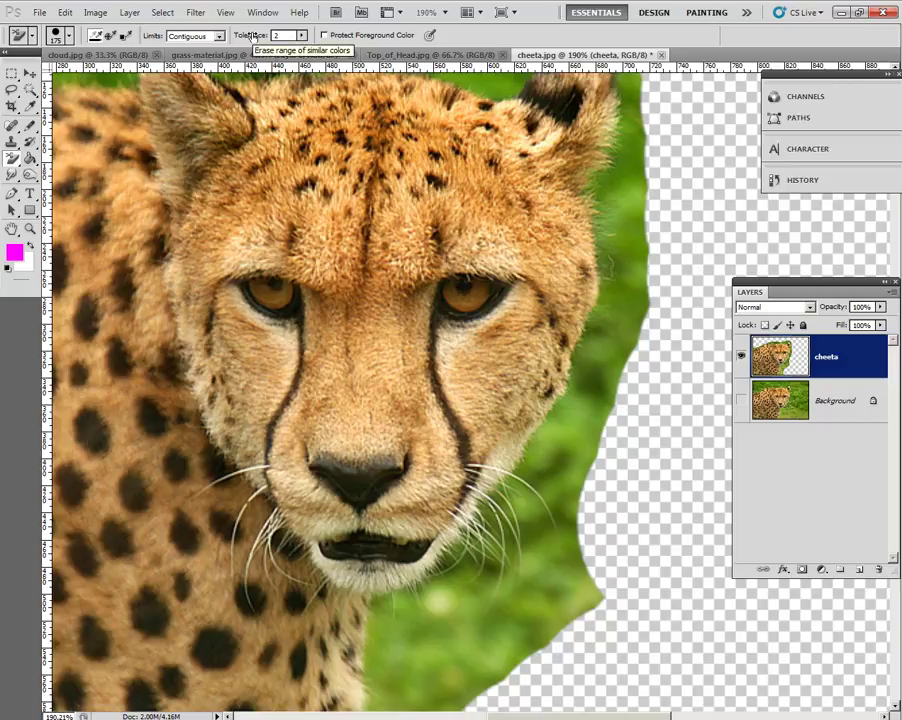
text(0)
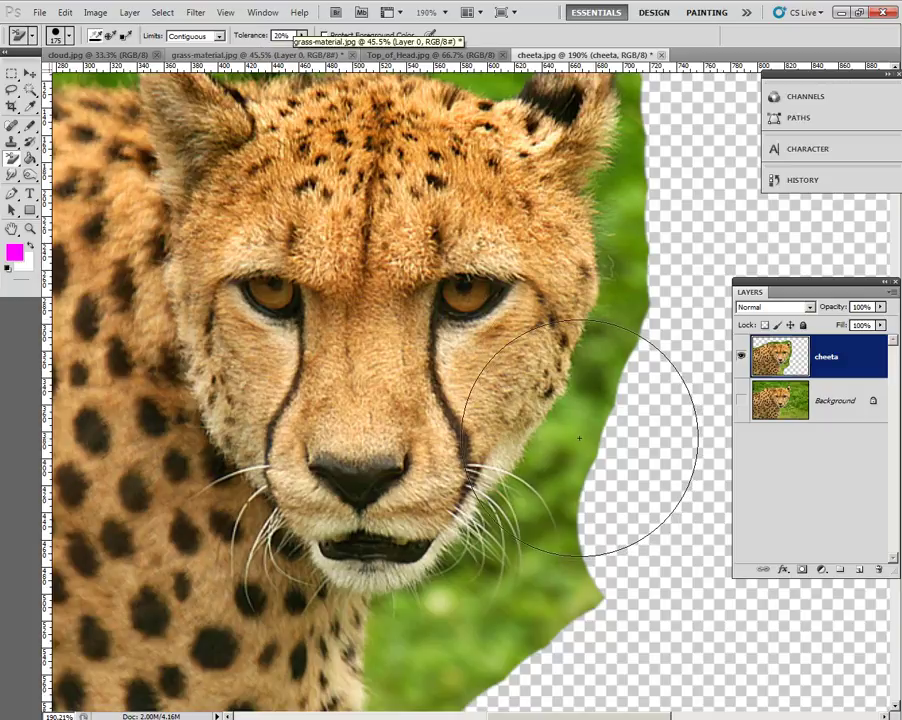
key(bracketleft)
key(bracketleft)
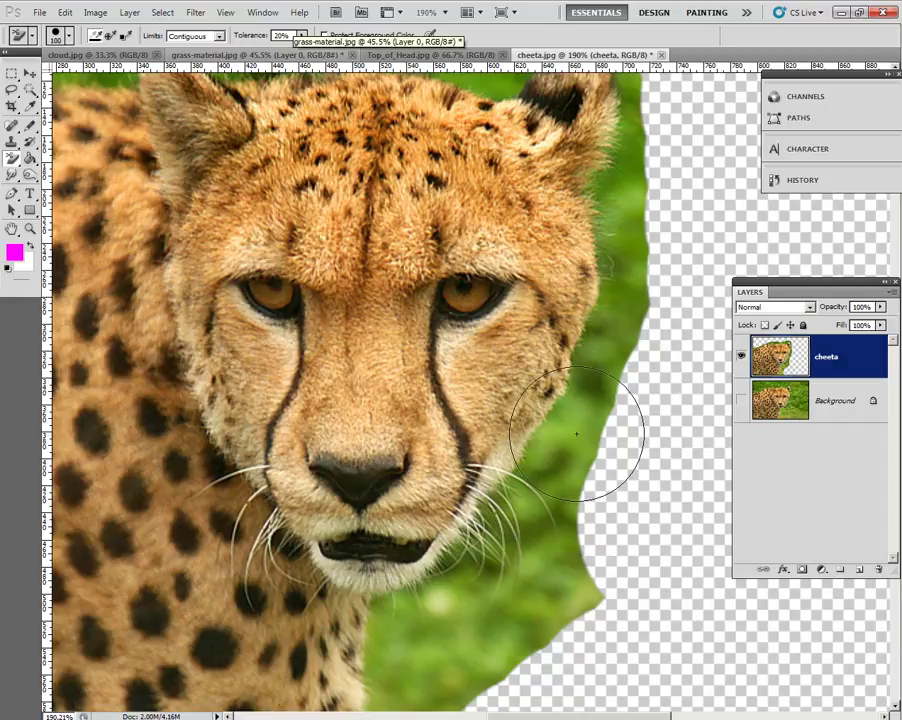
mouse_move(584, 430)
mouse_down()
mouse_move(576, 428)
mouse_move(596, 475)
mouse_move(588, 378)
mouse_move(608, 362)
mouse_move(604, 344)
mouse_move(594, 453)
mouse_move(566, 548)
mouse_move(580, 596)
mouse_move(550, 530)
mouse_up()
Zoom in to erase the green leaf by the whiskers, shrink the brush, then zoom back out.
scroll(545, 515, up, 2)
scroll(545, 515, up, 3)
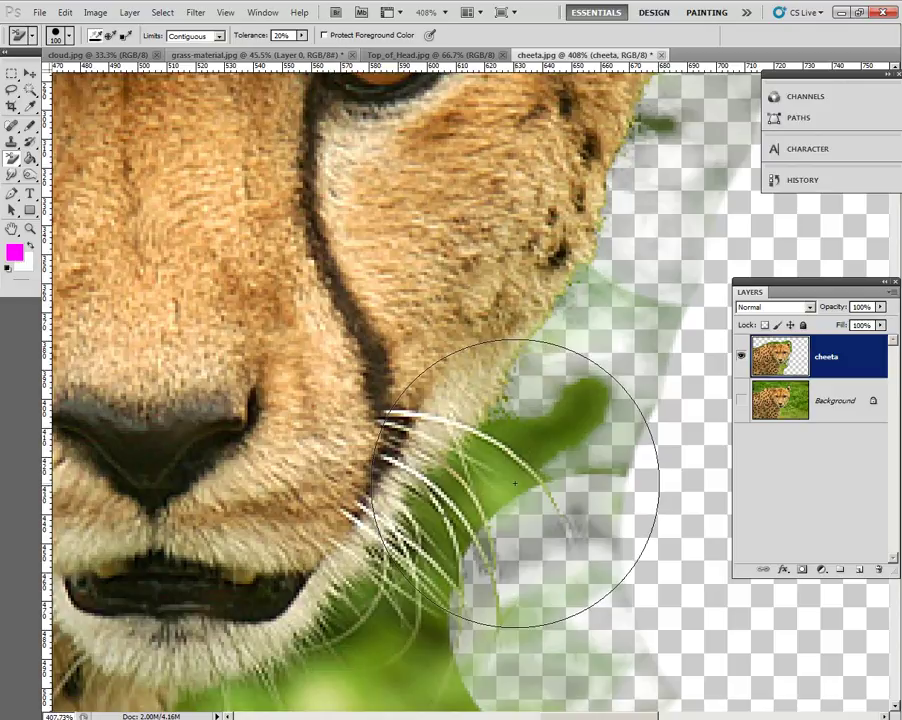
drag(514, 484, 514, 480)
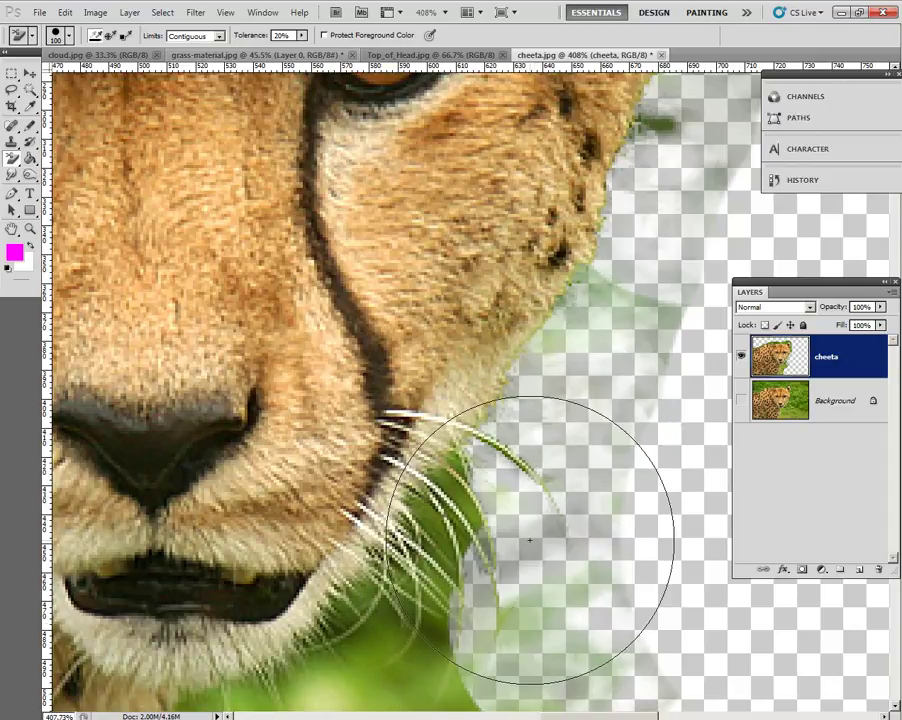
key(bracketleft)
key(bracketleft)
key(bracketleft)
key(bracketleft)
scroll(467, 502, up, 1)
scroll(467, 502, up, 2)
scroll(449, 486, down, 1)
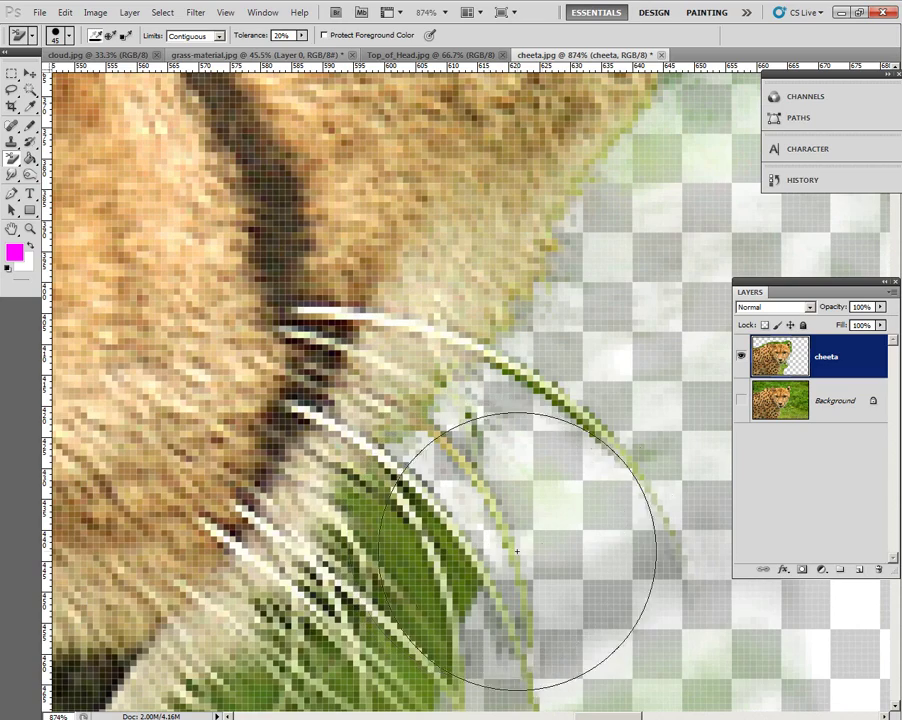
scroll(548, 531, down, 2)
scroll(550, 529, down, 3)
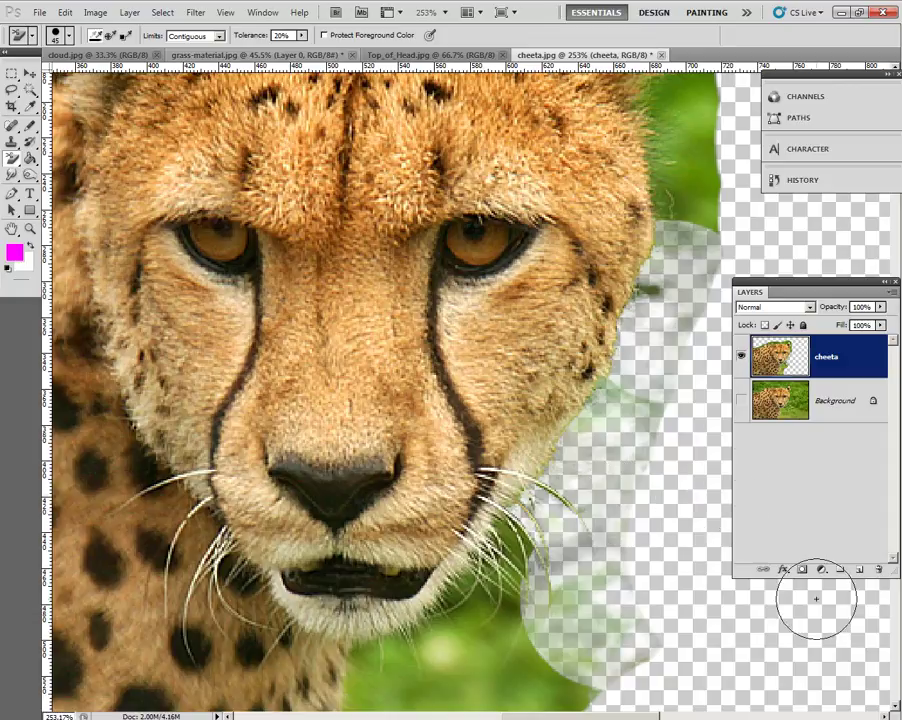
Add Layer 1 below cheeta, undo a trial magenta fill, and reset colours to black and white.
click(858, 569)
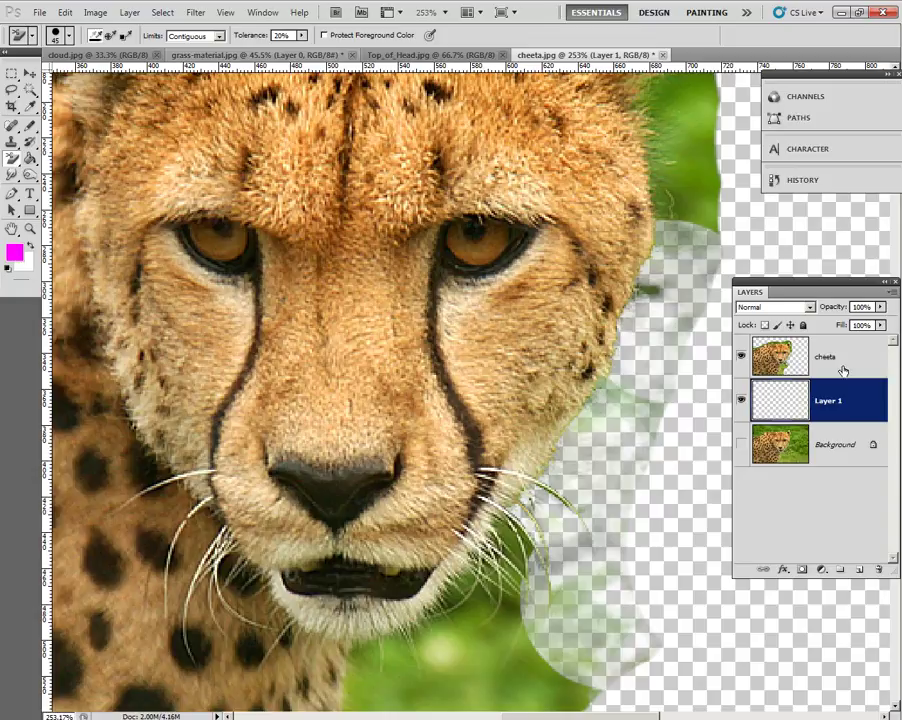
key(alt+BackSpace)
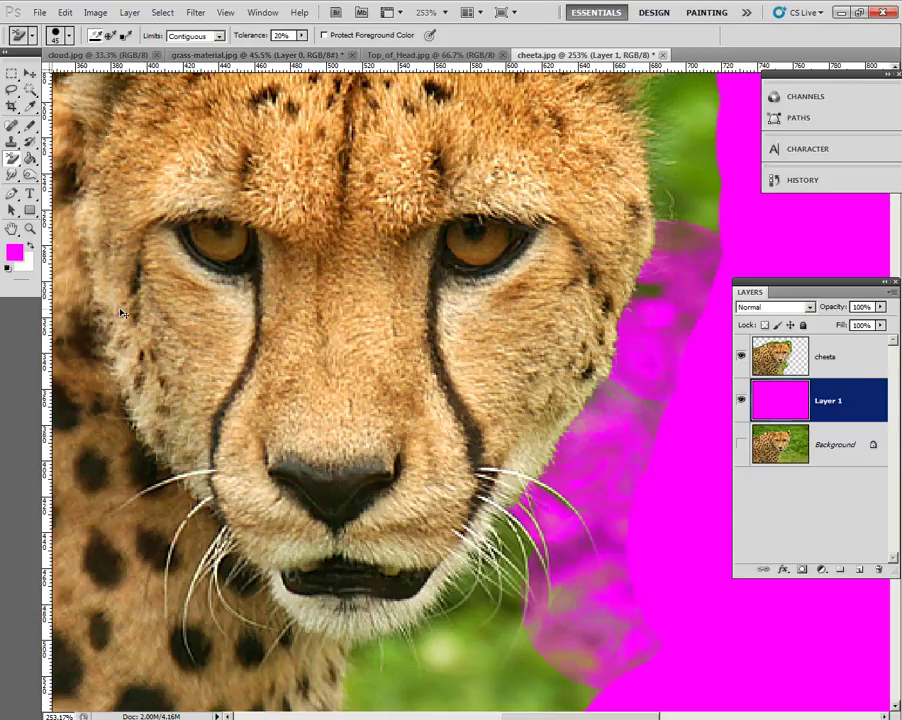
key(ctrl+z)
click(9, 268)
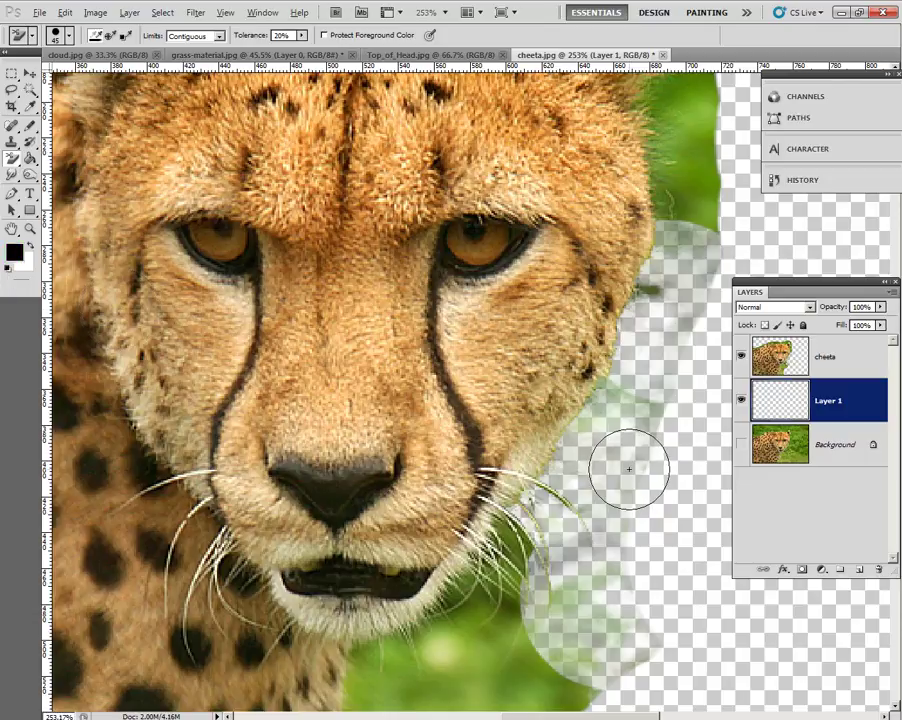
Fill Layer 1 with solid black, then undo a stray erase made on Layer 1.
key(alt+BackSpace)
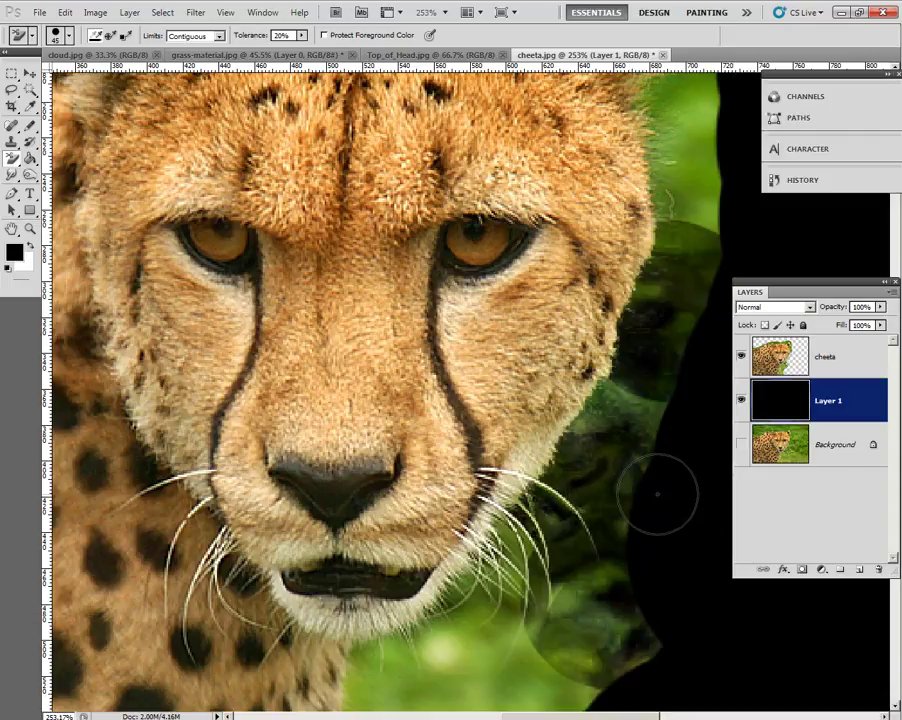
scroll(604, 459, up, 4)
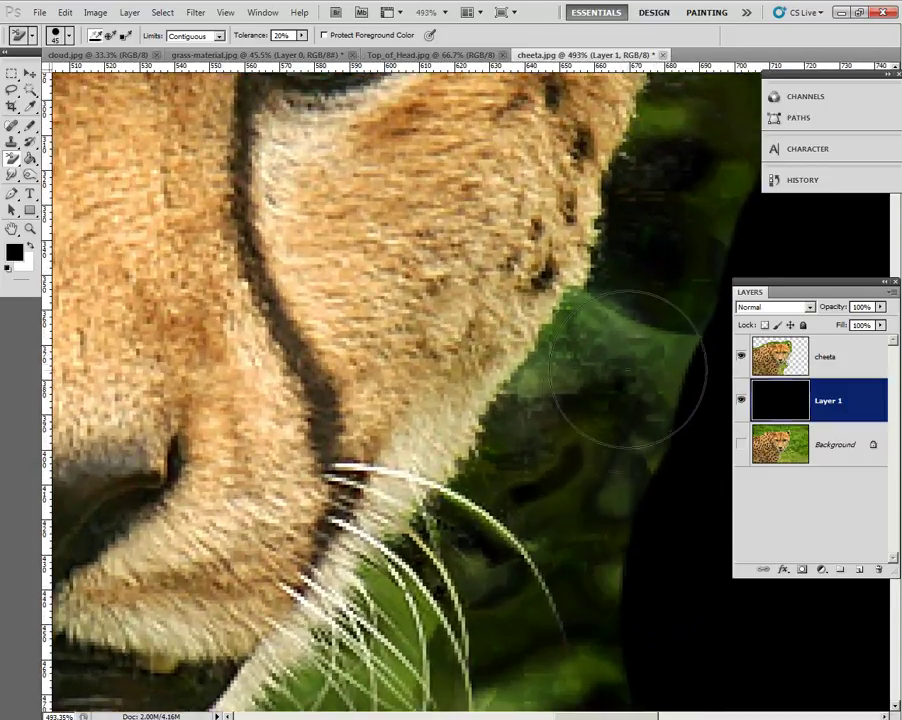
click(646, 354)
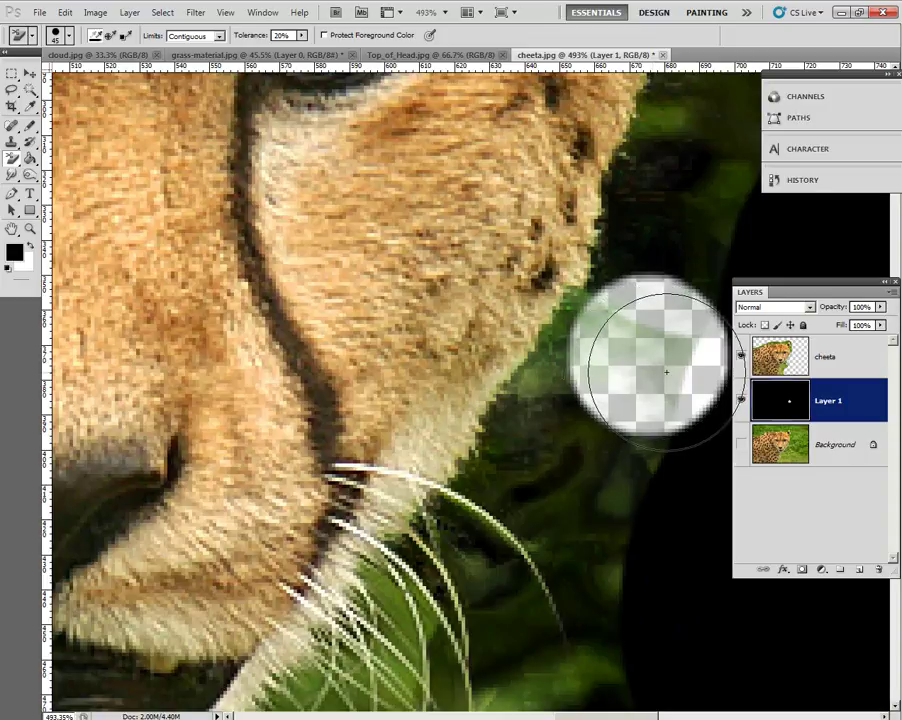
key(ctrl+z)
Select the cheeta layer and erase the remaining green fringe around the whiskers and jaw.
click(777, 356)
mouse_move(661, 362)
mouse_down()
mouse_move(626, 341)
mouse_move(616, 376)
mouse_move(567, 388)
mouse_move(568, 424)
mouse_move(626, 487)
mouse_move(639, 455)
mouse_move(659, 464)
mouse_move(636, 604)
mouse_move(556, 532)
mouse_move(599, 498)
mouse_move(574, 394)
mouse_move(556, 386)
mouse_move(517, 447)
mouse_move(540, 436)
mouse_move(642, 300)
mouse_move(612, 435)
mouse_move(614, 510)
mouse_up()
scroll(580, 580, up, 2)
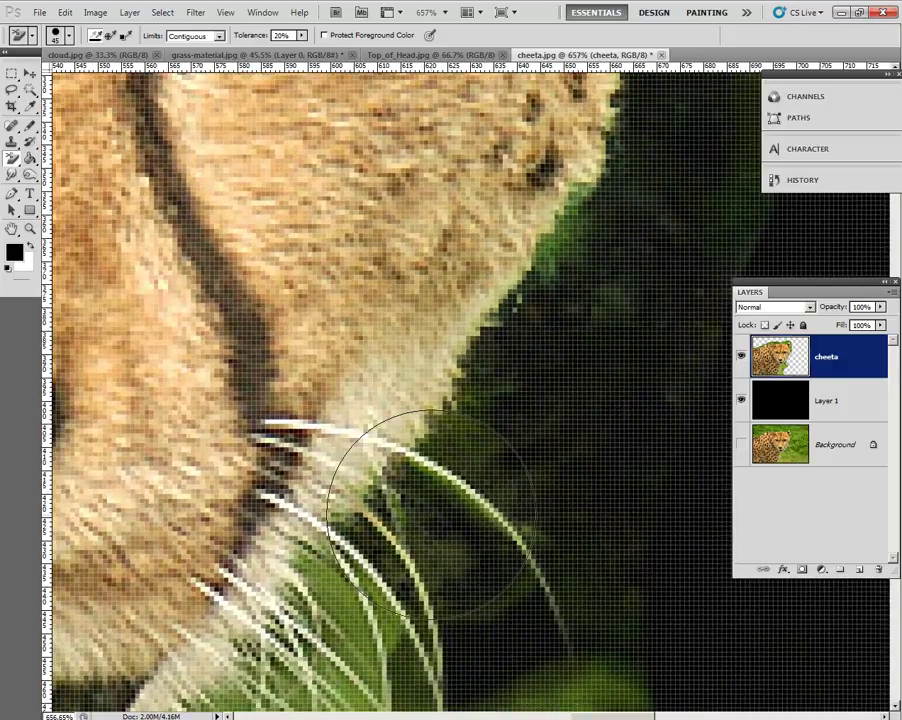
mouse_move(431, 512)
mouse_down()
mouse_move(463, 513)
mouse_move(382, 483)
mouse_move(463, 493)
mouse_move(490, 446)
mouse_move(459, 433)
mouse_move(527, 519)
mouse_move(594, 561)
mouse_up()
scroll(594, 561, down, 2)
mouse_move(578, 634)
mouse_down()
mouse_move(565, 664)
mouse_move(585, 667)
mouse_move(652, 579)
mouse_move(620, 511)
mouse_move(598, 484)
mouse_move(485, 535)
mouse_up()
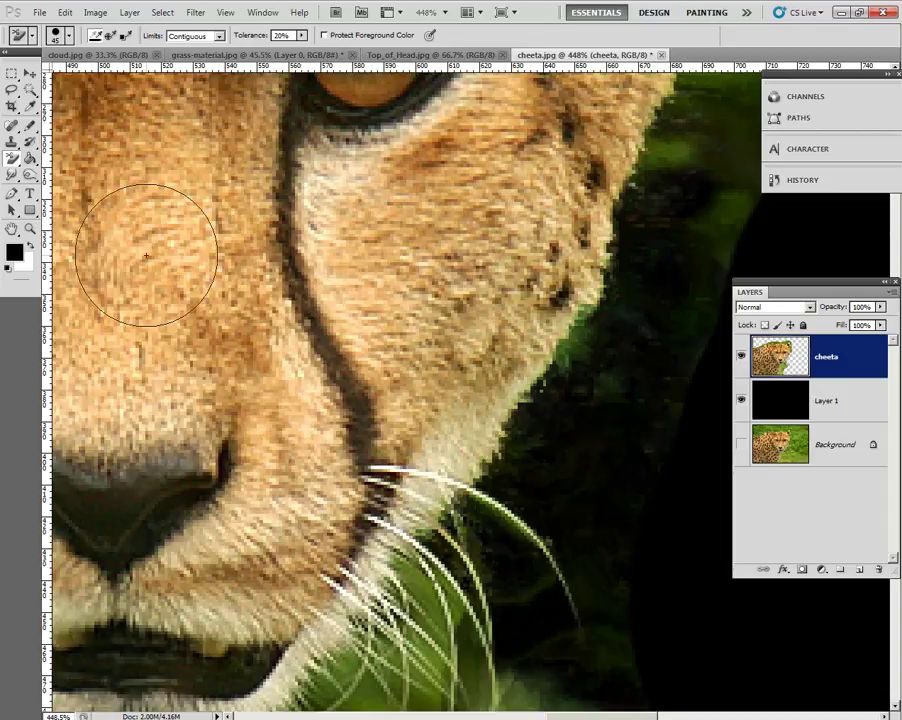
Fit the image in the window and make the black Layer 1 the active layer.
double_click(13, 230)
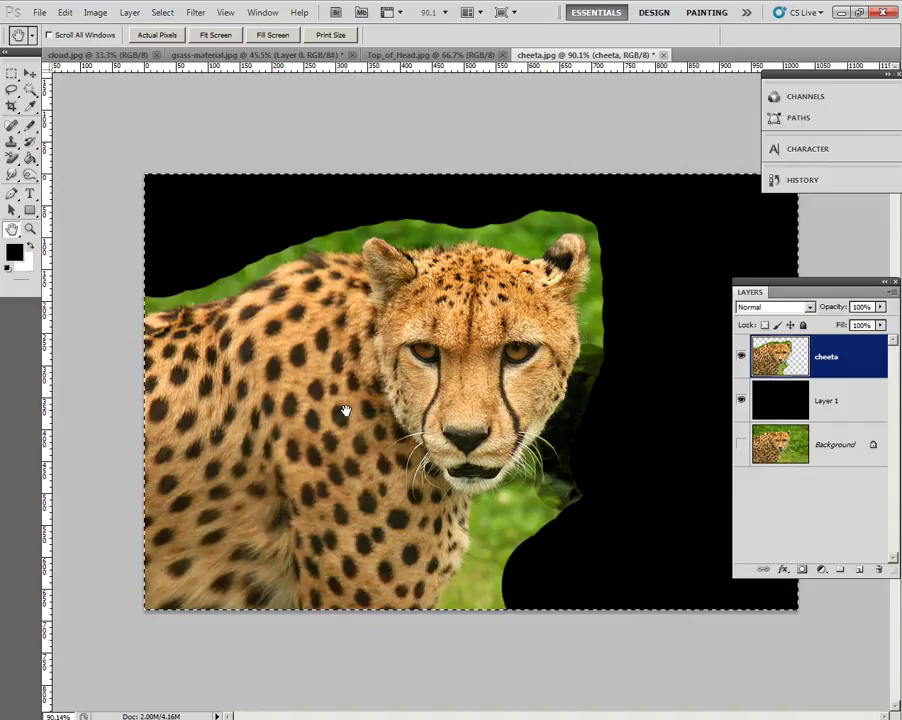
click(830, 401)
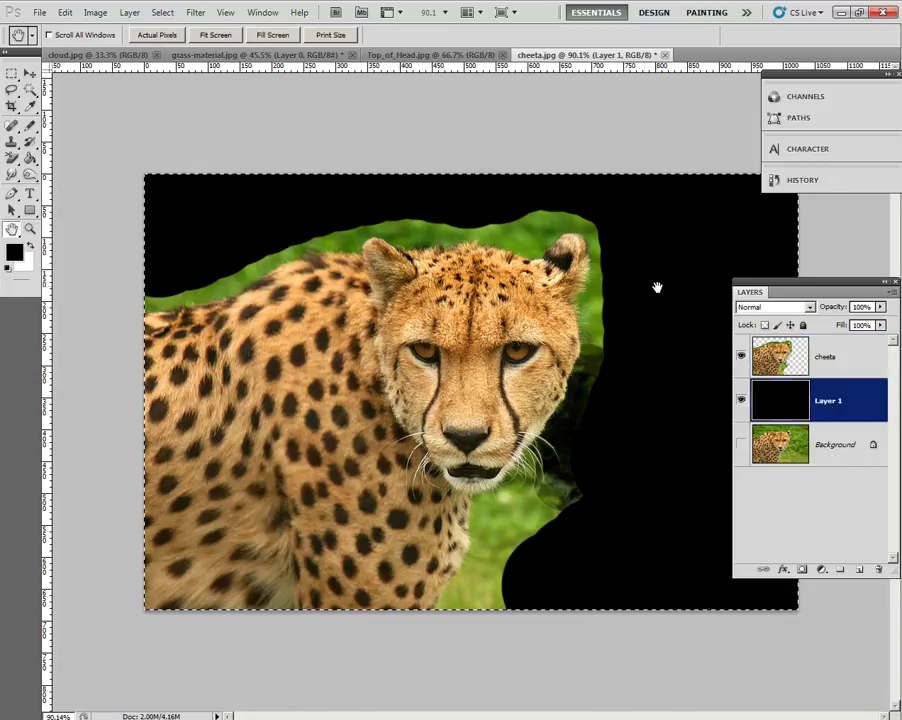
click(838, 356)
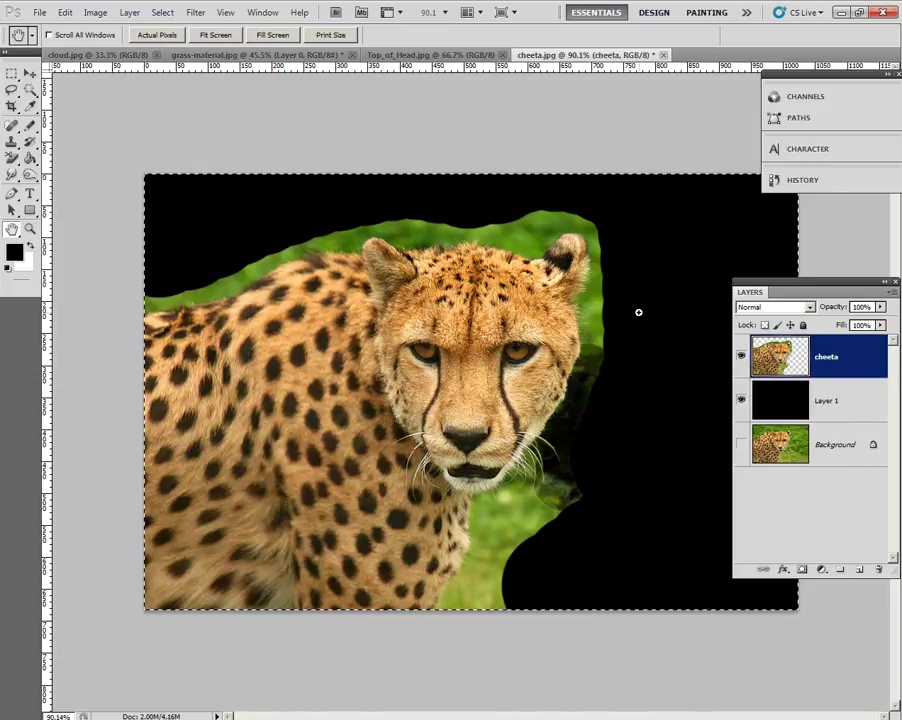
click(826, 402)
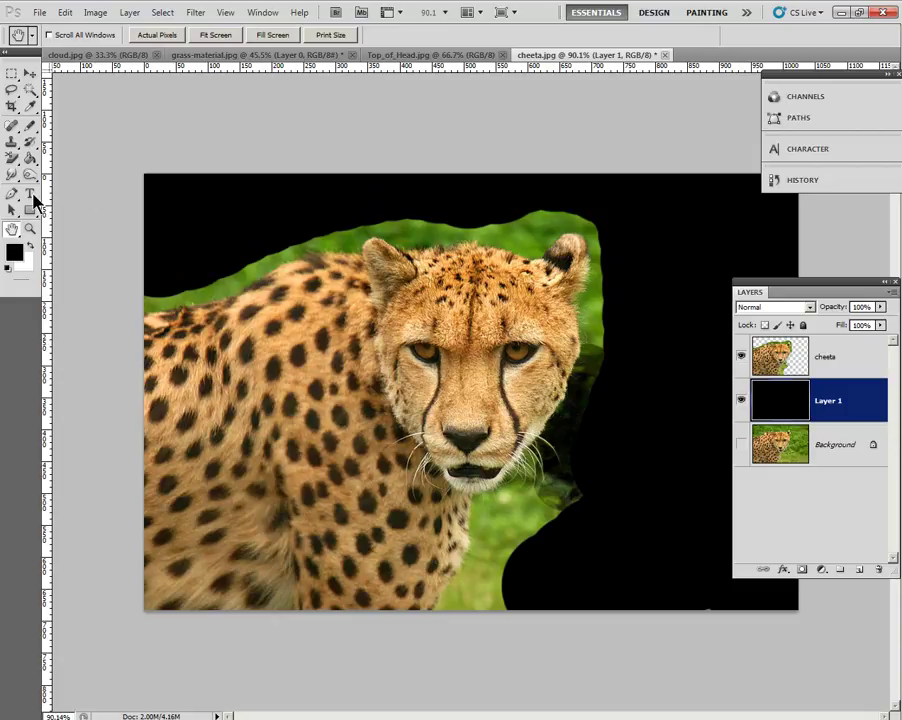
Start a Horizontal Type Mask on the right of the image at 120 pt.
drag(31, 197, 82, 220)
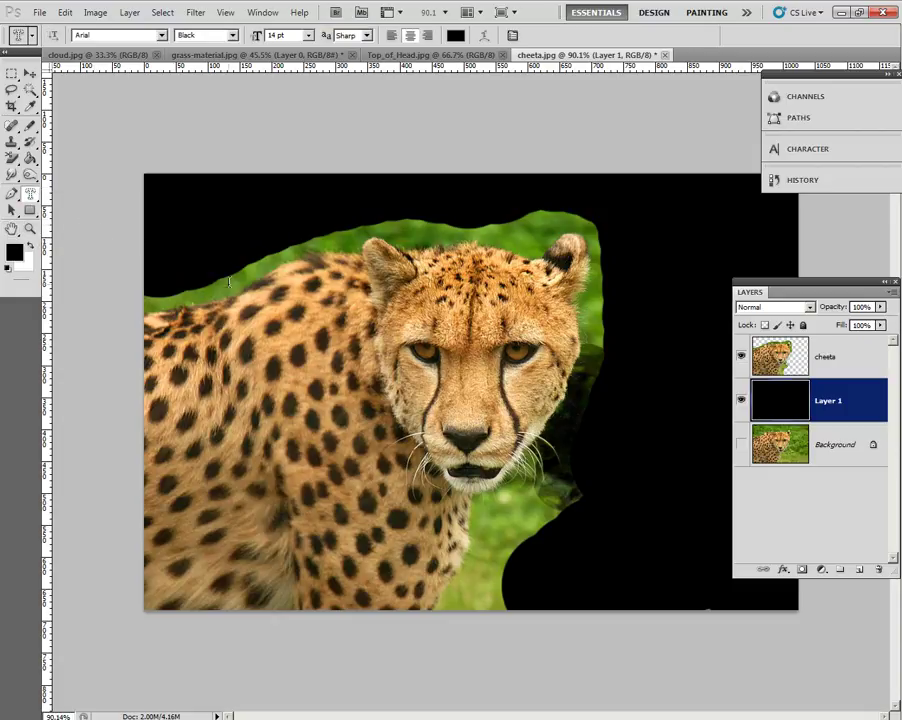
click(617, 432)
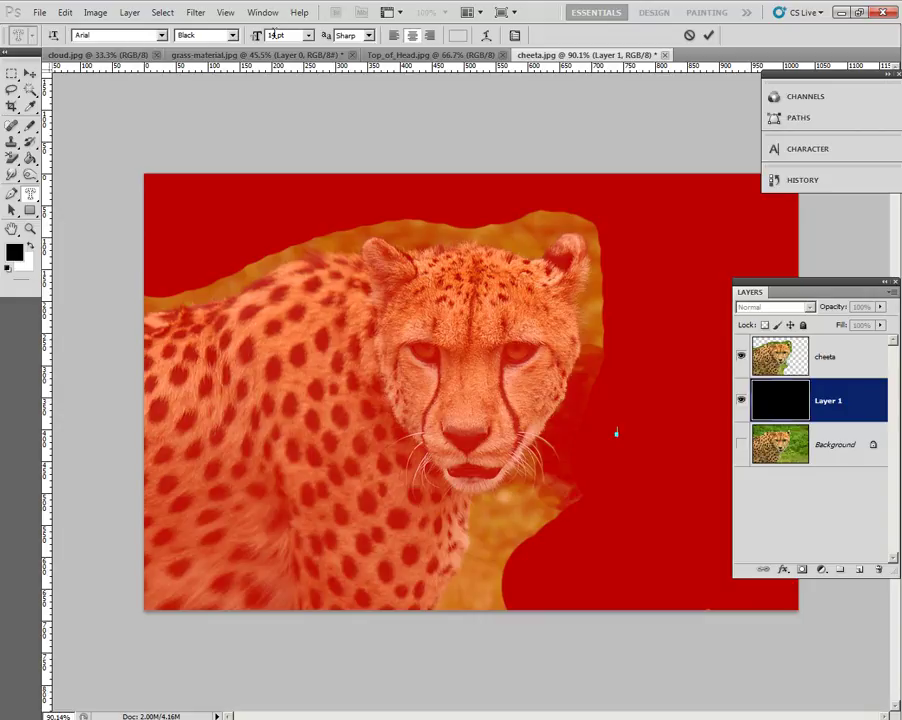
click(258, 39)
text(12)
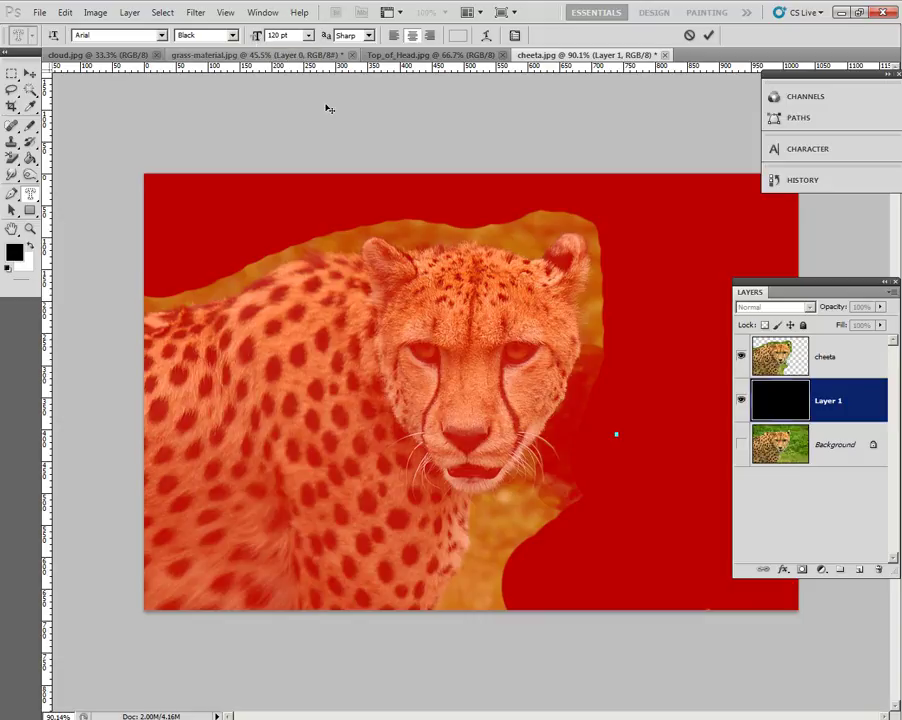
text(0)
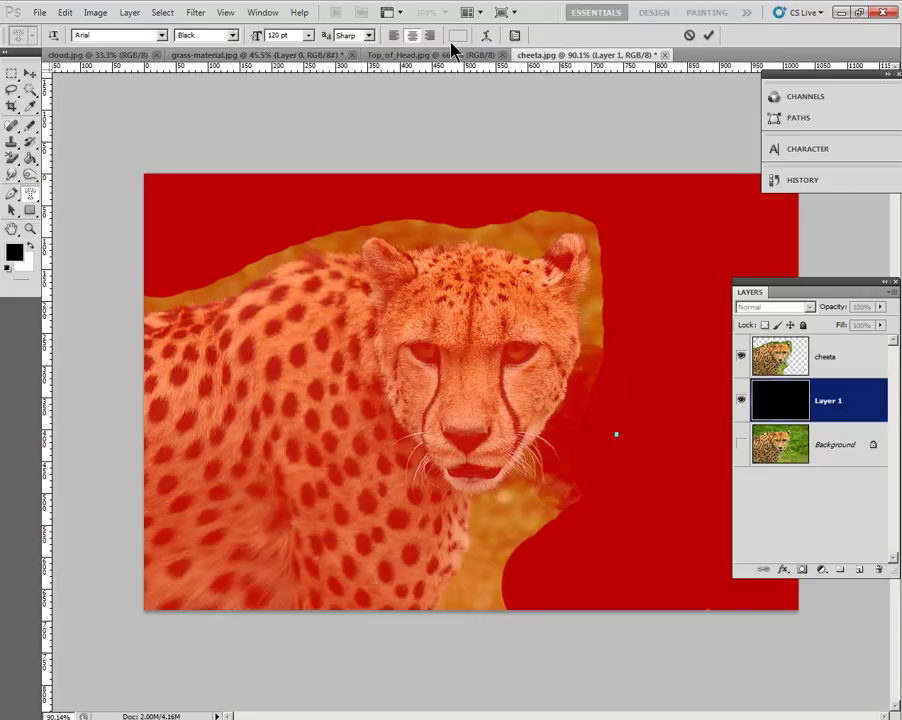
Turn on All Caps in the Character panel and type COOL CATS.
click(265, 13)
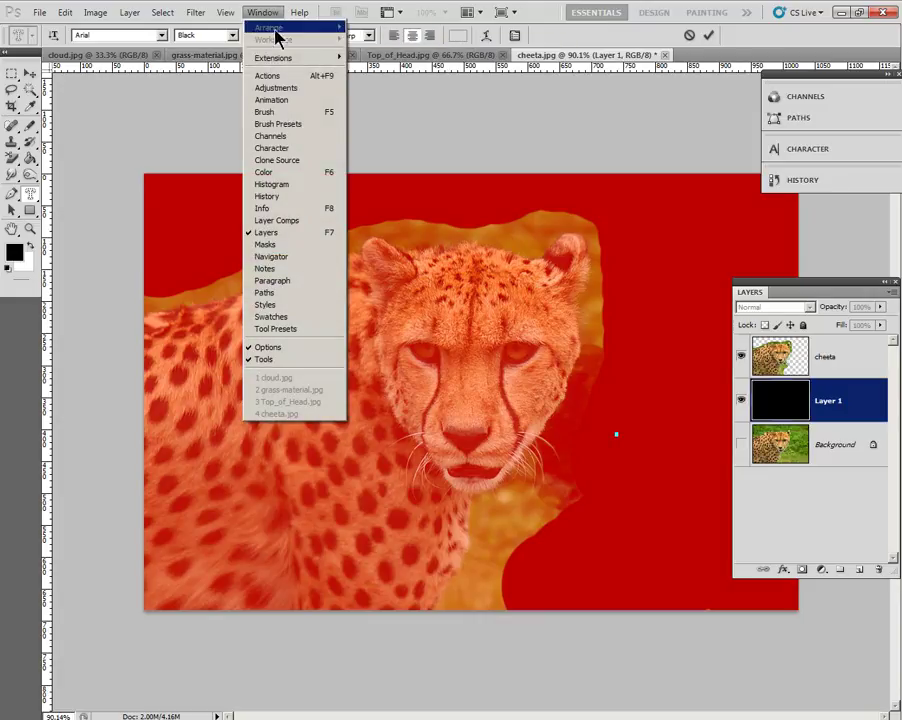
click(287, 148)
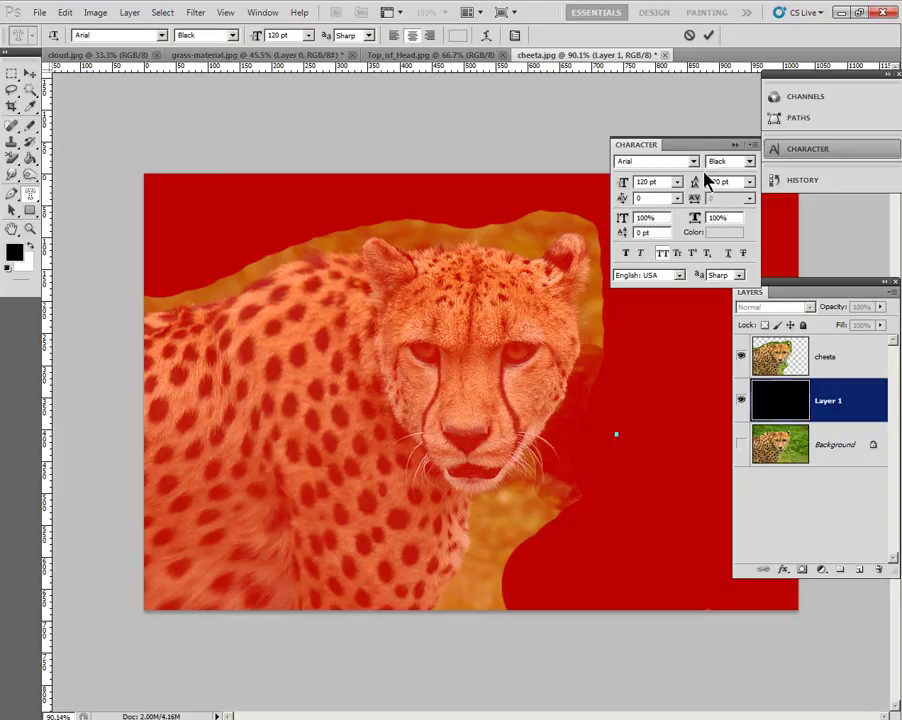
click(663, 255)
text(COOL )
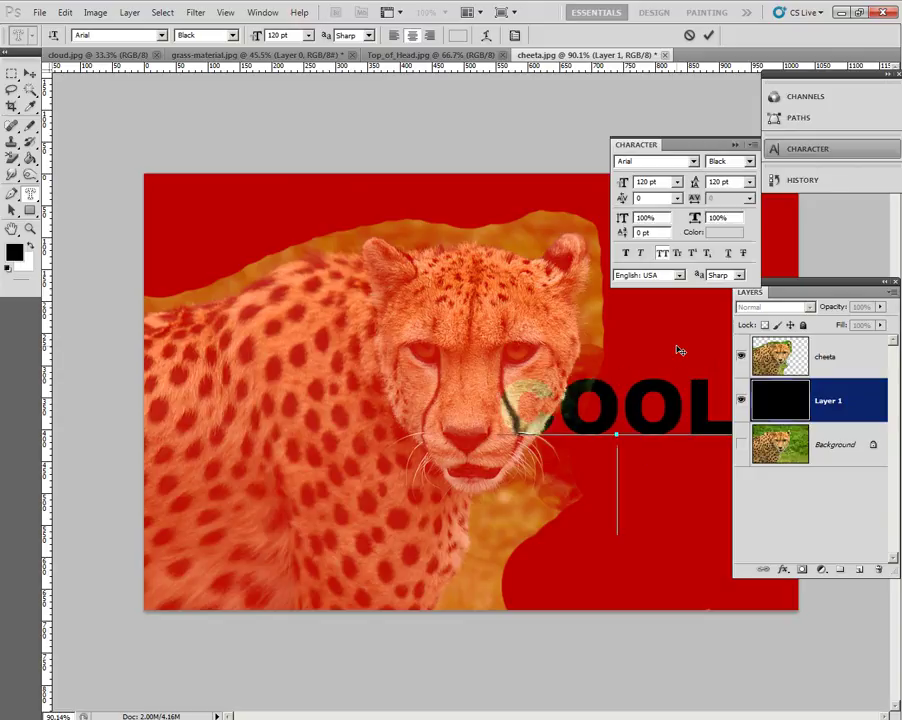
text(CATS)
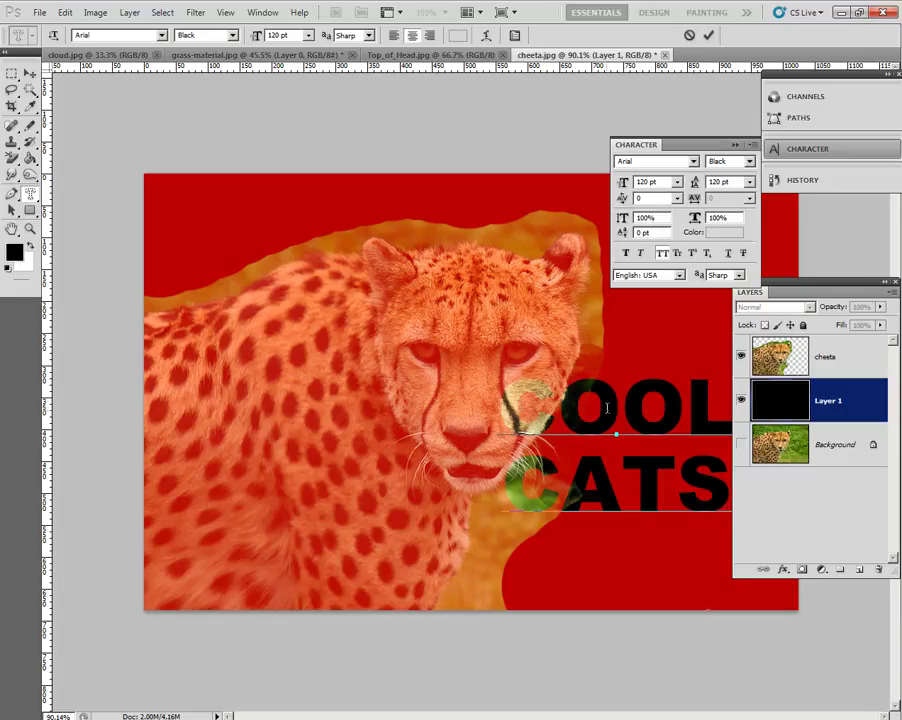
Hide the cheeta layer and Paste Into the cheetah photo inside the COOL CATS selection.
click(741, 357)
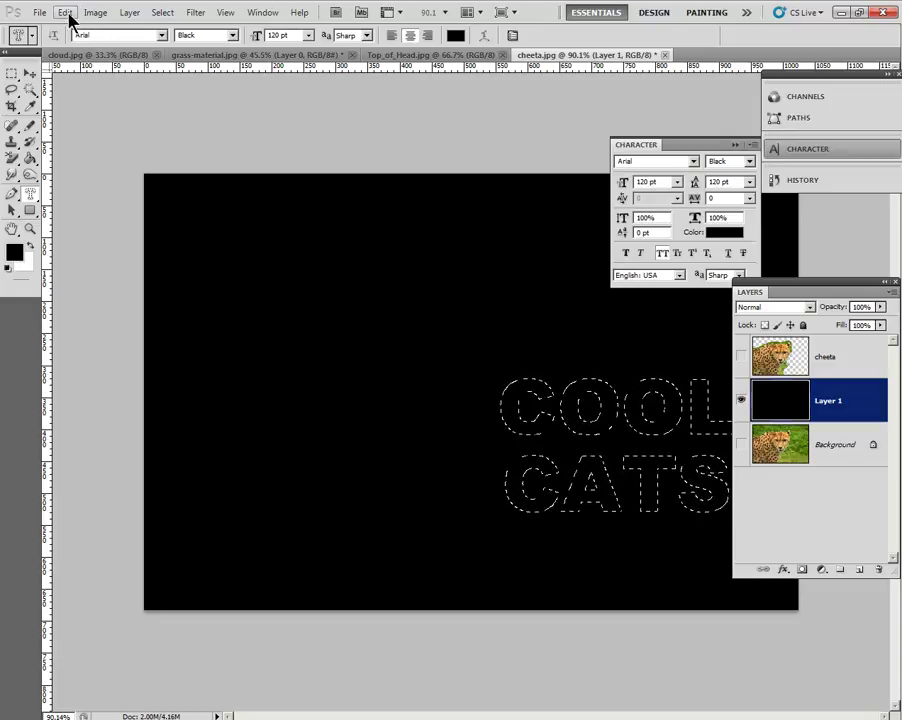
click(68, 13)
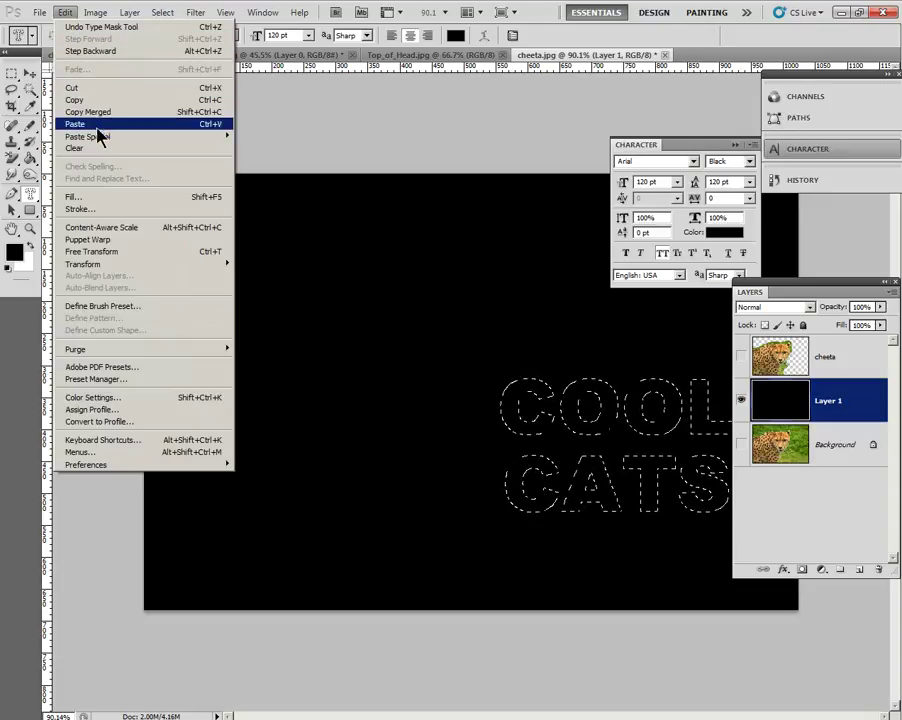
mouse_move(99, 138)
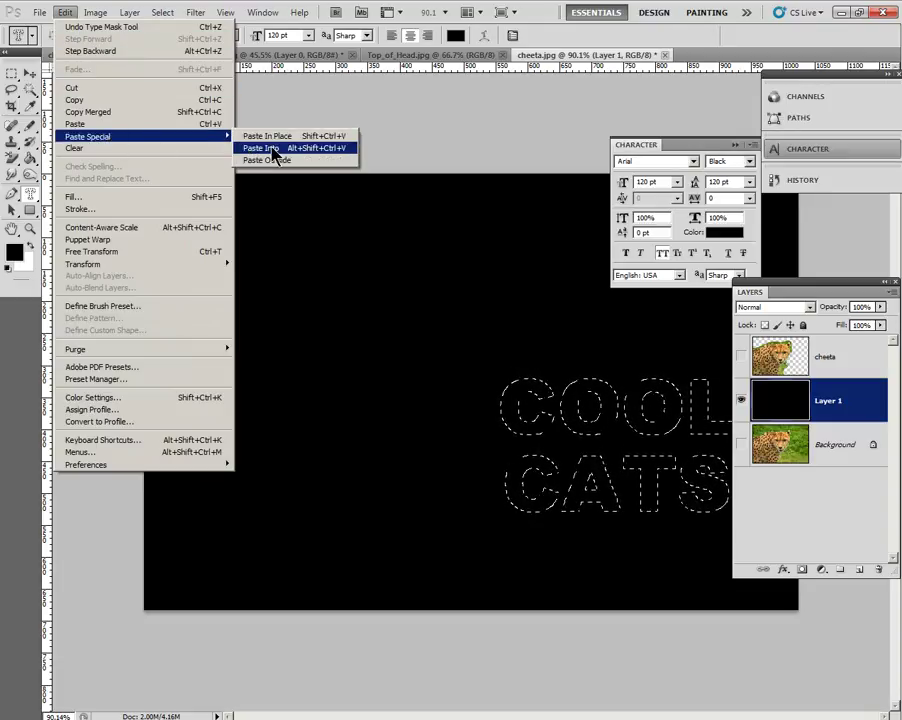
click(262, 148)
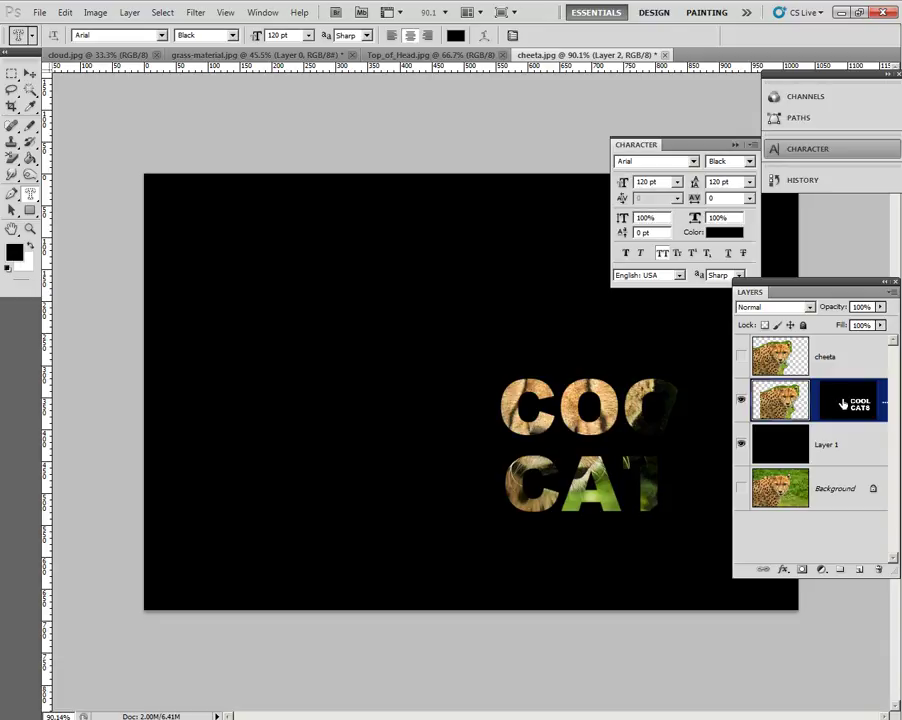
Drag the fur to fill every letter, then nudge the COOL CATS mask down-right.
click(842, 403)
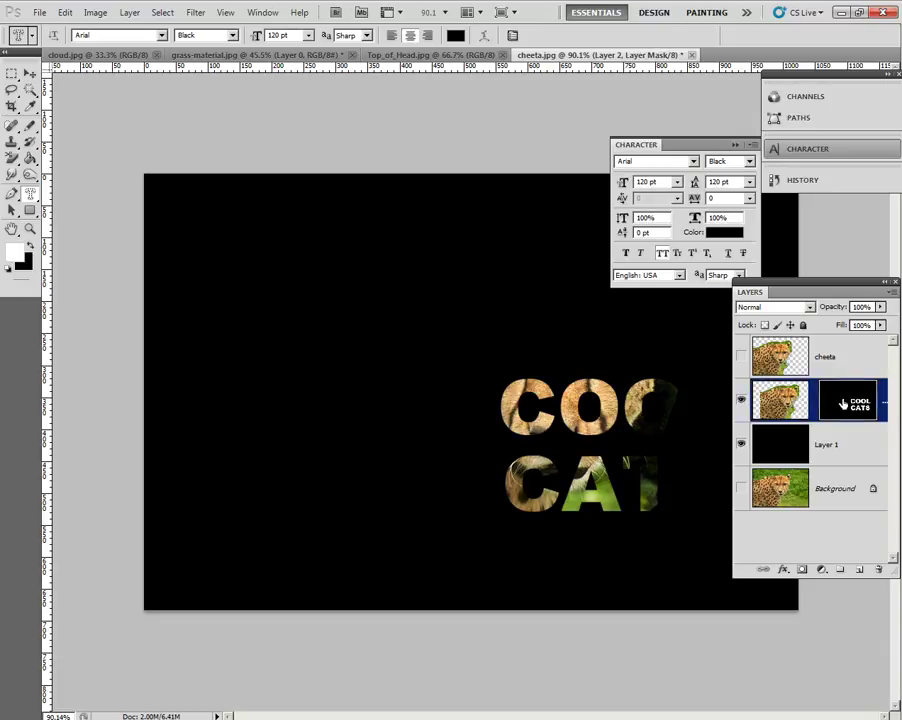
click(785, 402)
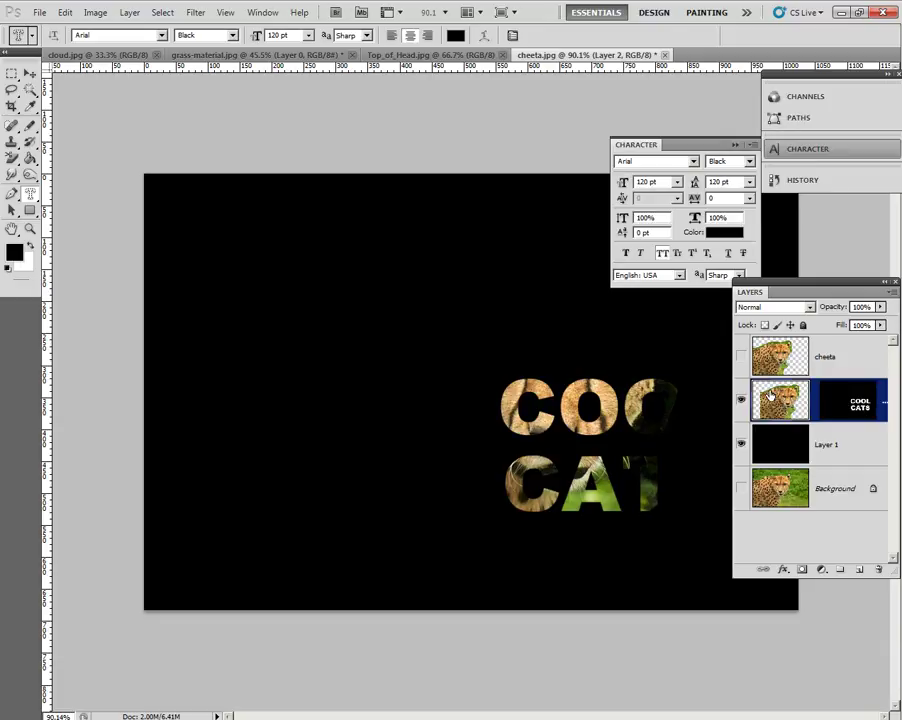
click(30, 75)
drag(338, 392, 437, 438)
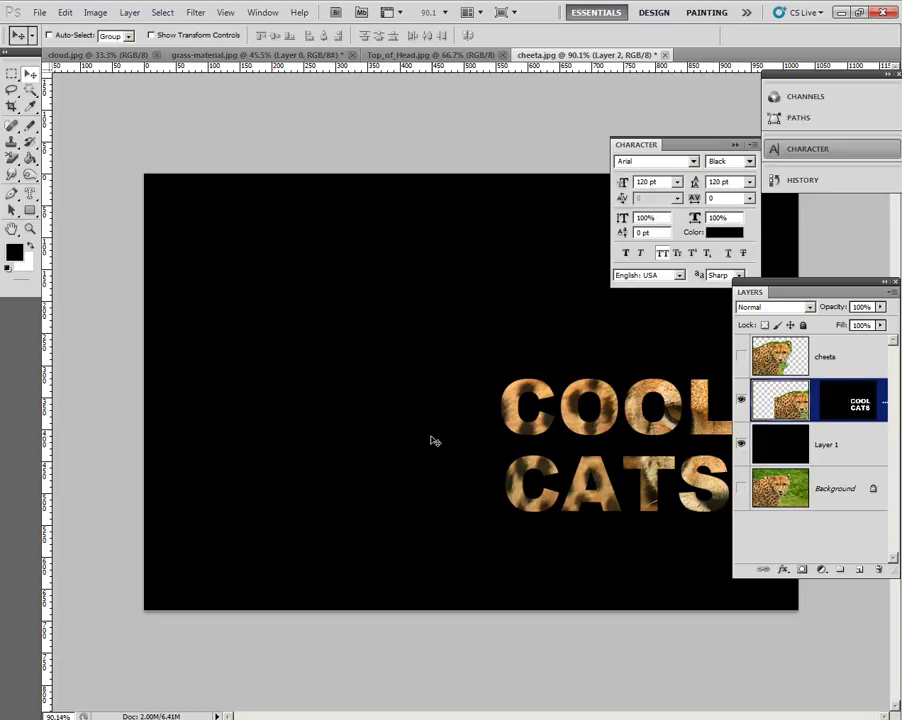
click(848, 403)
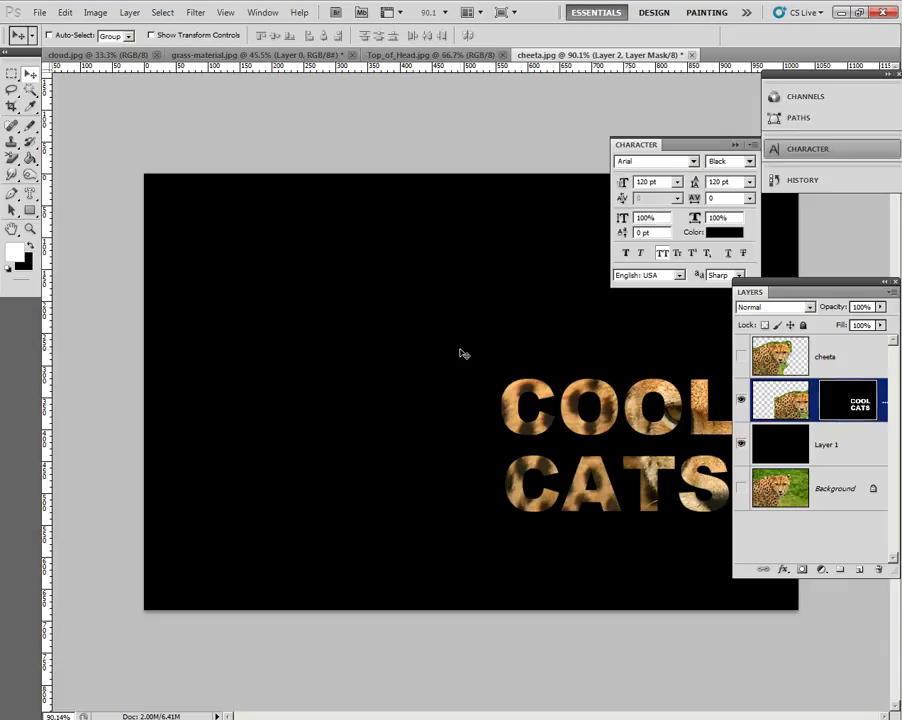
drag(445, 352, 470, 361)
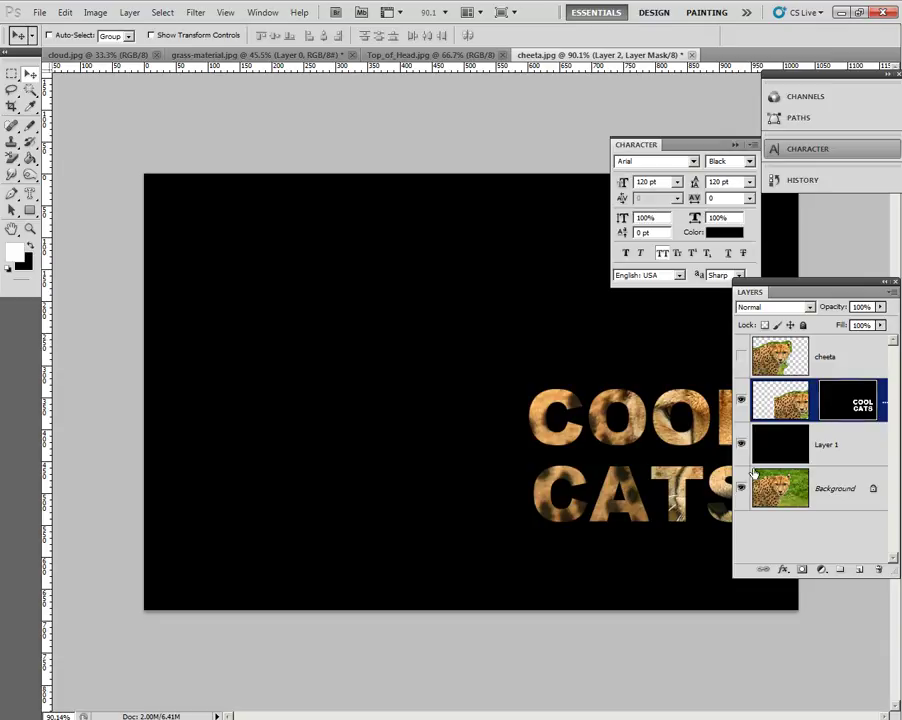
Show the cheeta layer, move COOL CATS lower right, and reposition the fur inside.
click(741, 357)
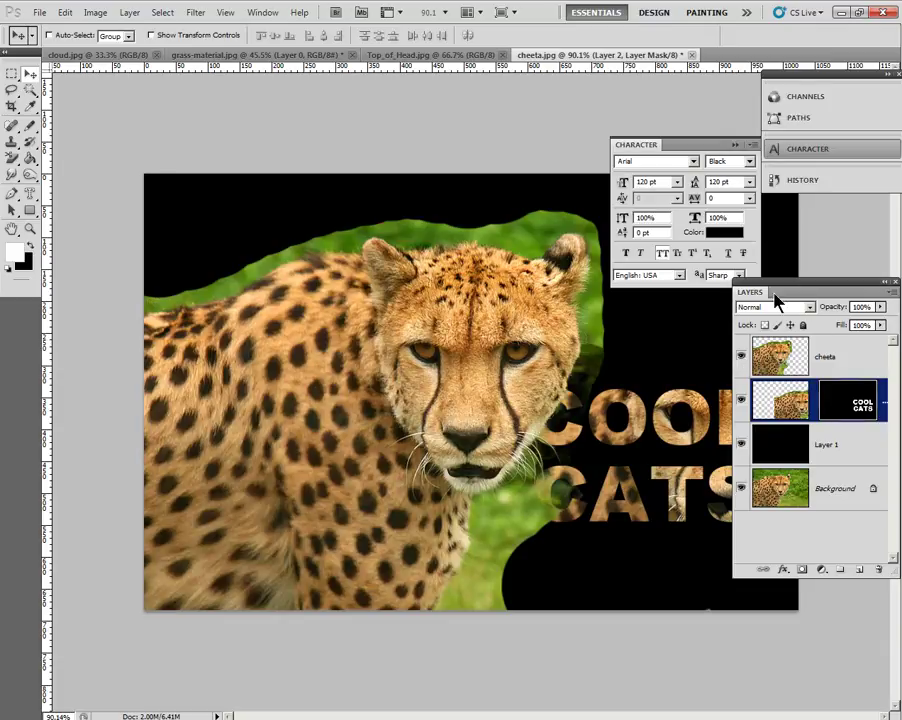
drag(750, 292, 113, 390)
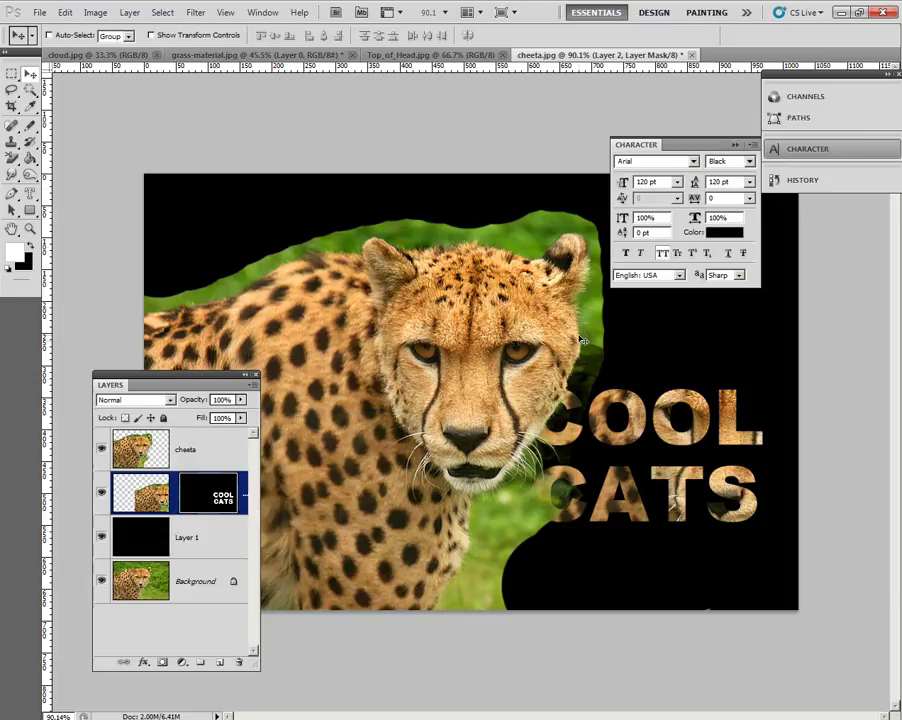
drag(617, 350, 632, 397)
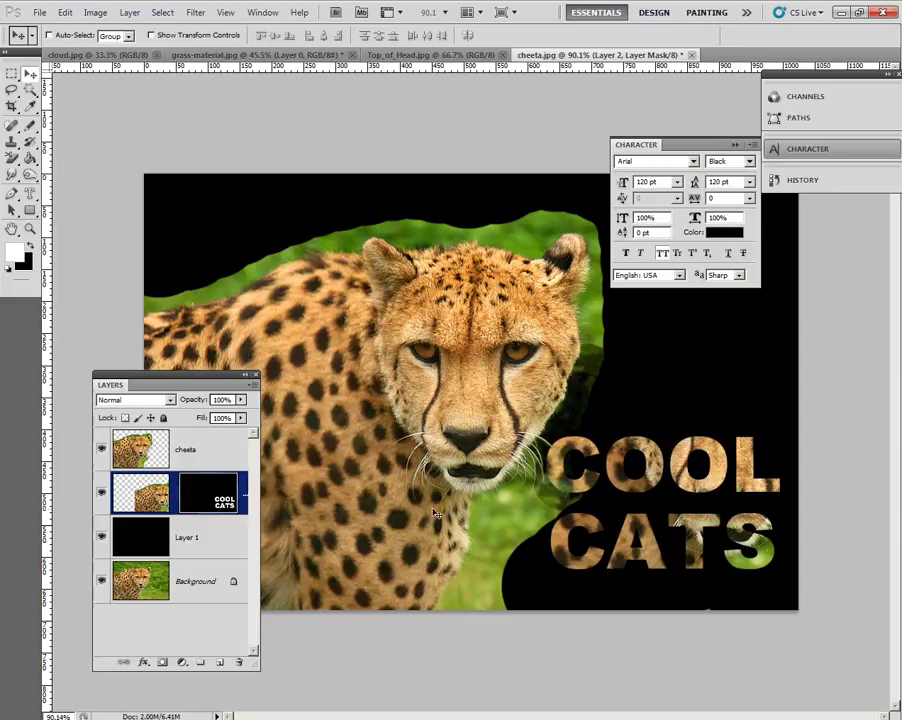
click(143, 495)
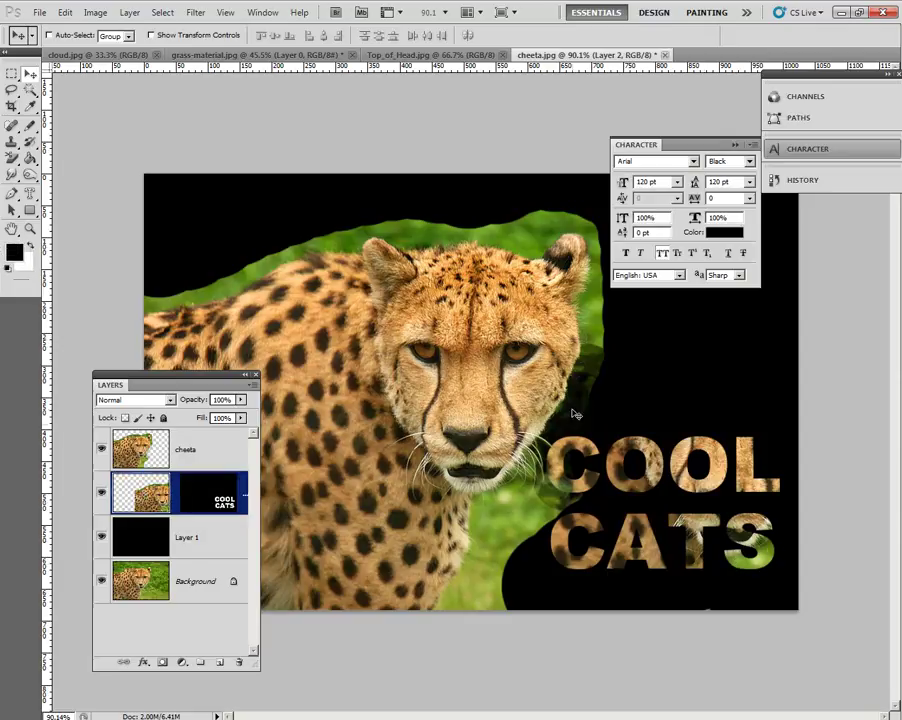
drag(628, 382, 697, 410)
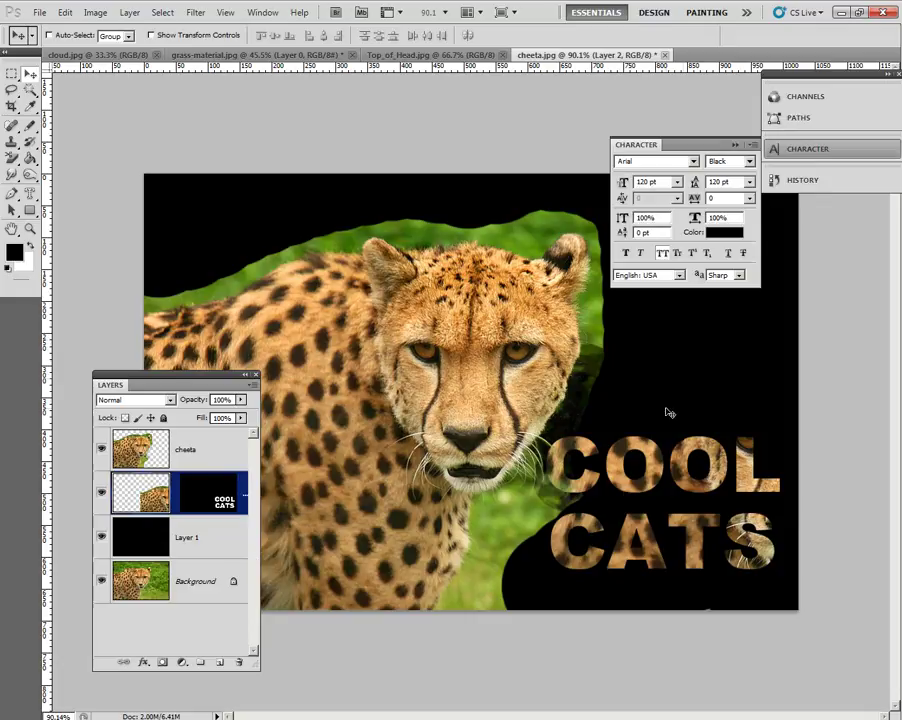
Add a Bevel and Emboss layer effect to Layer 2's COOL CATS letters.
click(205, 500)
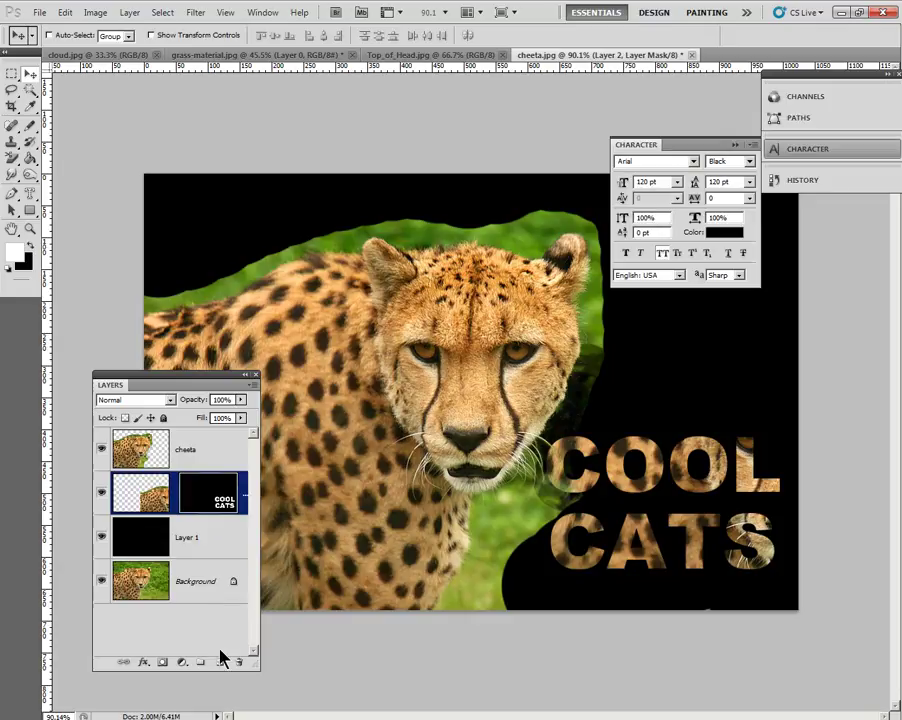
click(143, 662)
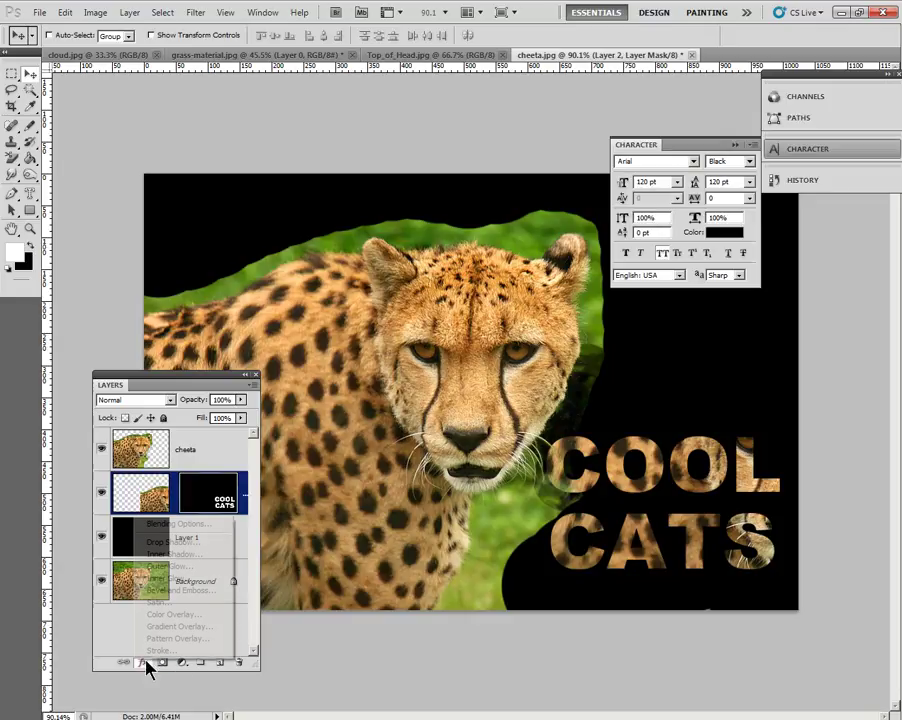
click(182, 591)
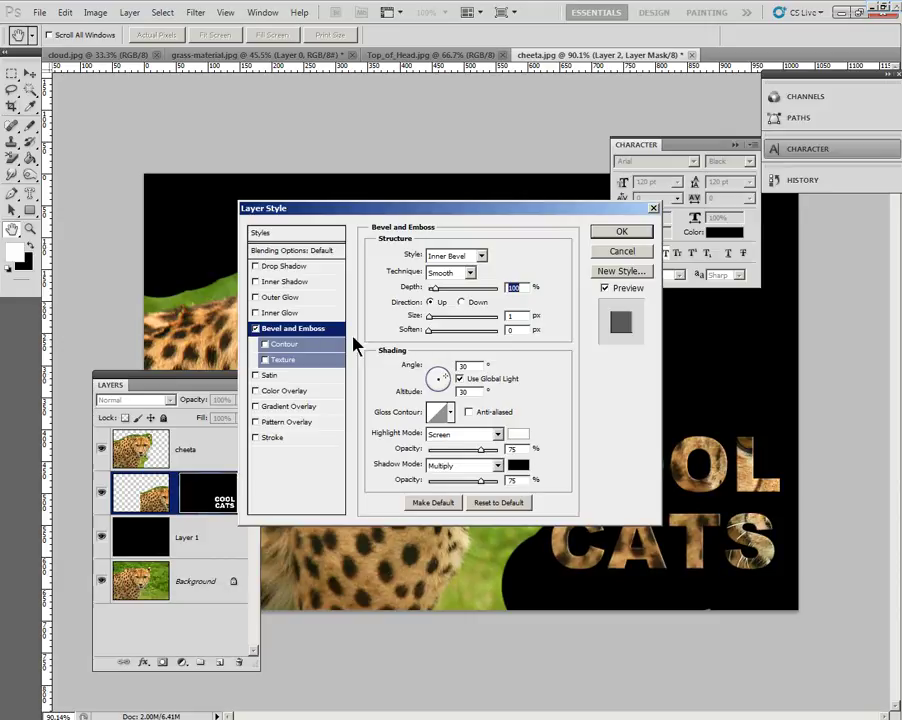
click(619, 234)
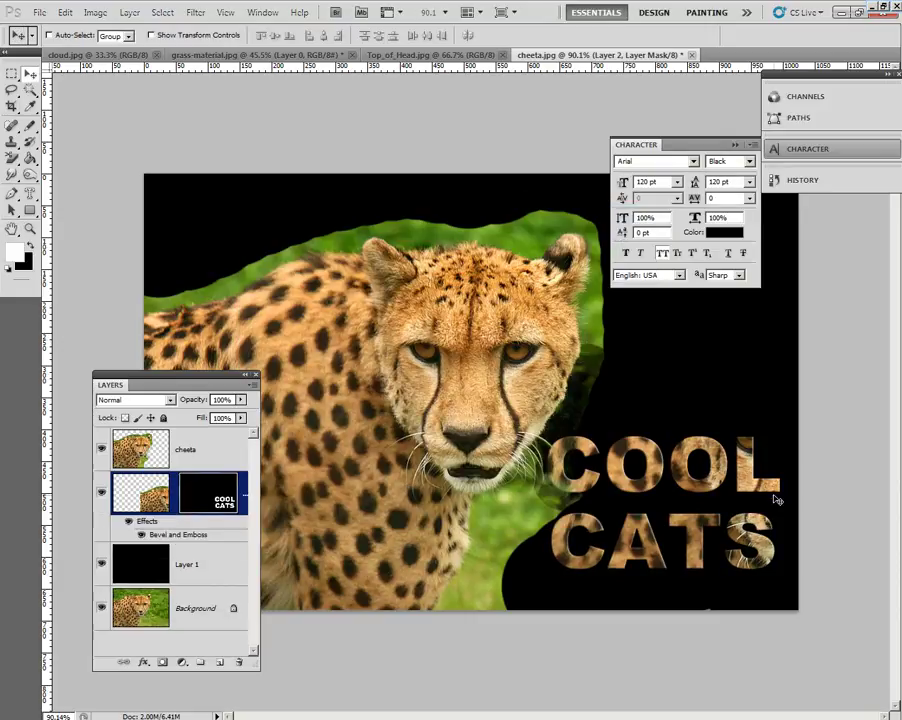